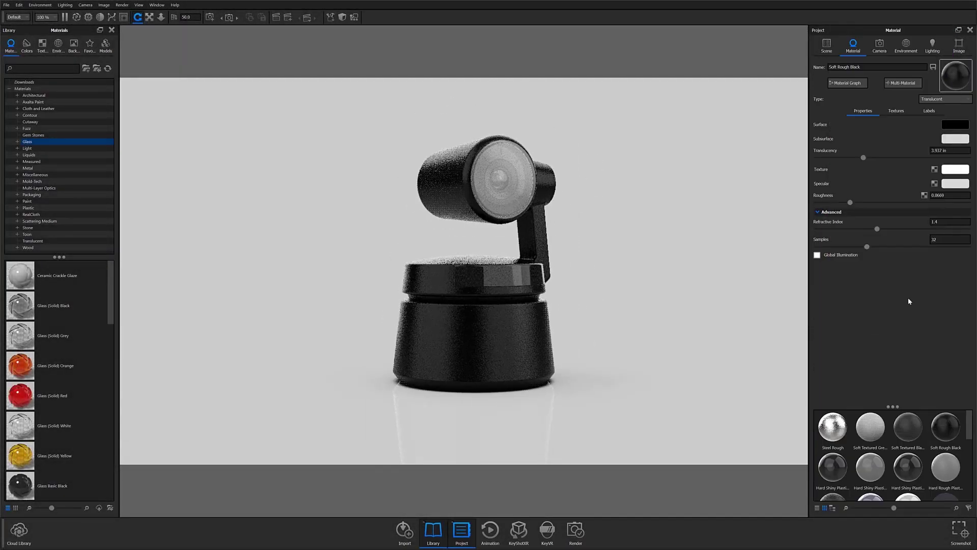
Set the Soft Rough Black material's refractive index to 2.011, samples to 39 and roughness to 0.159
drag(899, 229, 948, 229)
drag(867, 247, 889, 246)
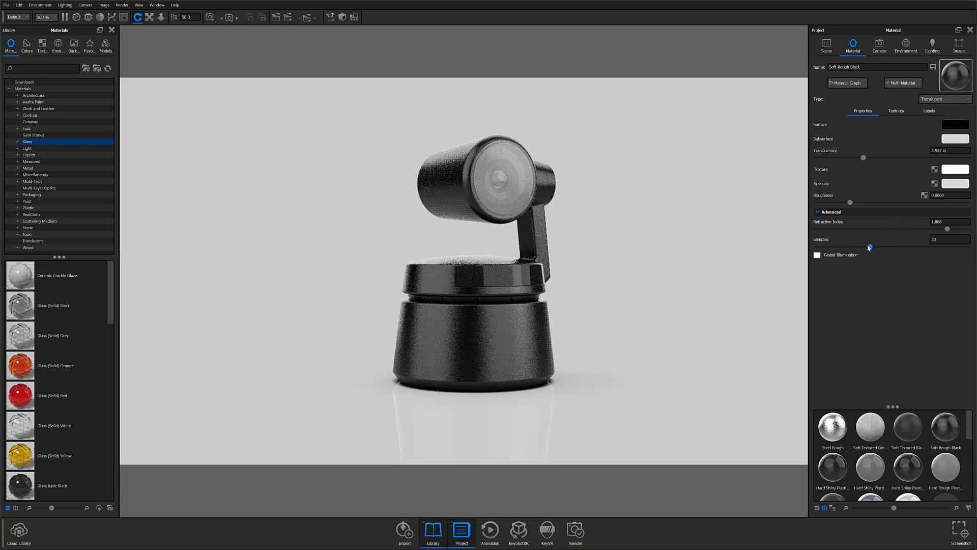
drag(850, 202, 935, 202)
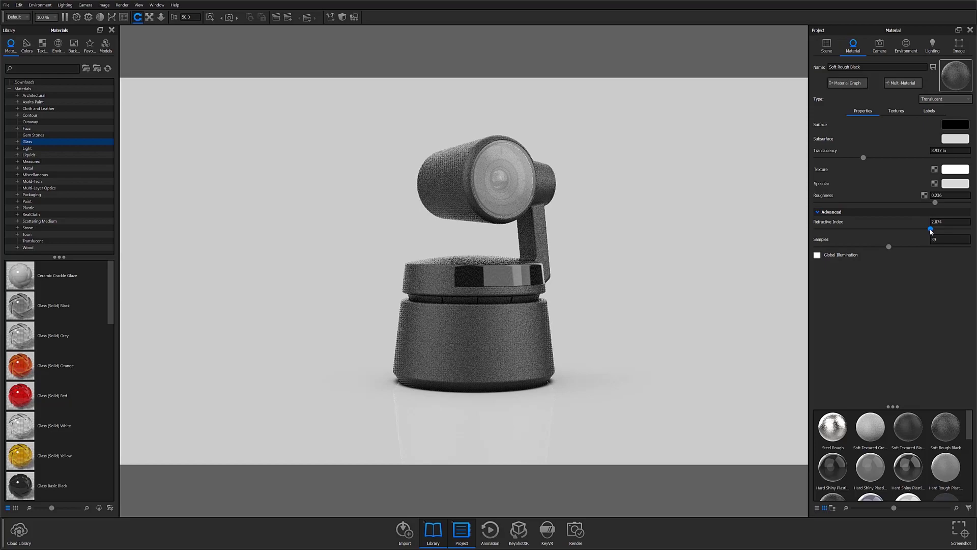
click(924, 229)
drag(935, 202, 897, 209)
drag(545, 310, 519, 308)
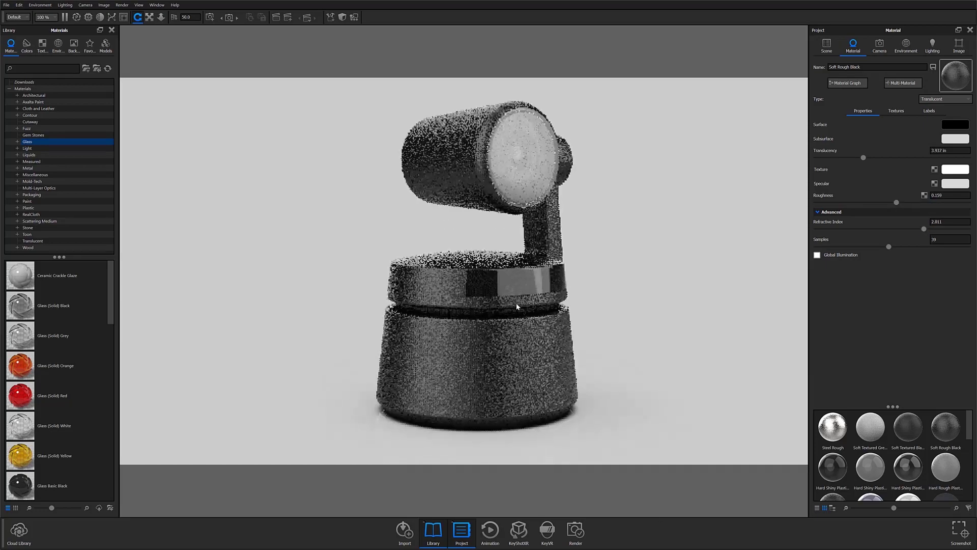
Turn Soft Rough Black into a multi-material and give the added variation a dark blue surface colour
click(904, 83)
click(962, 227)
click(950, 72)
click(910, 125)
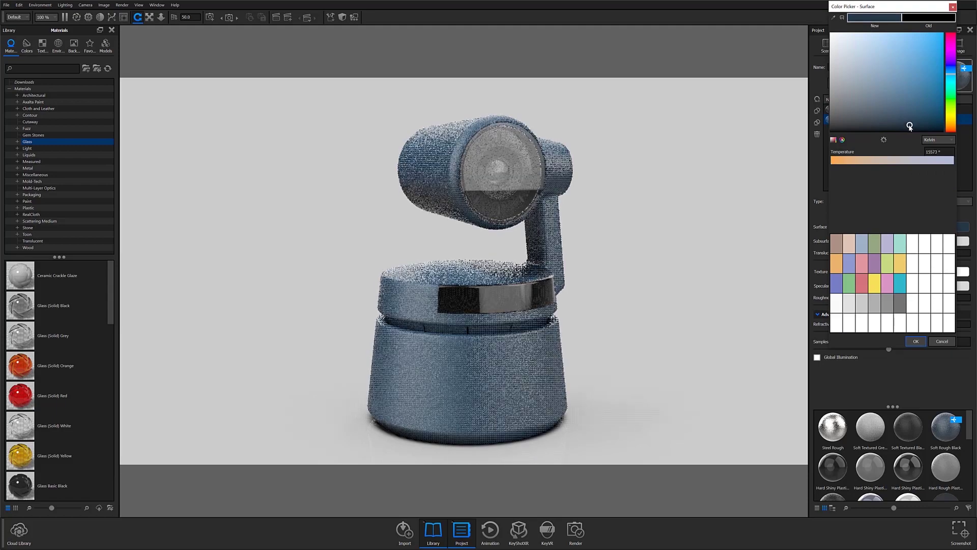
Change the colour of the lens's Glass (Solid) White material to a near-white blue tint
click(503, 157)
click(963, 124)
click(834, 33)
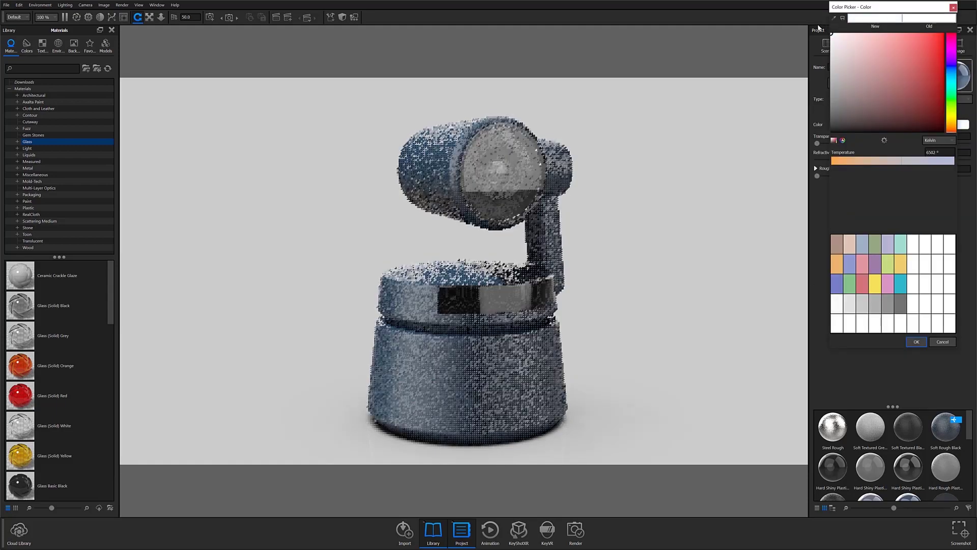
click(950, 72)
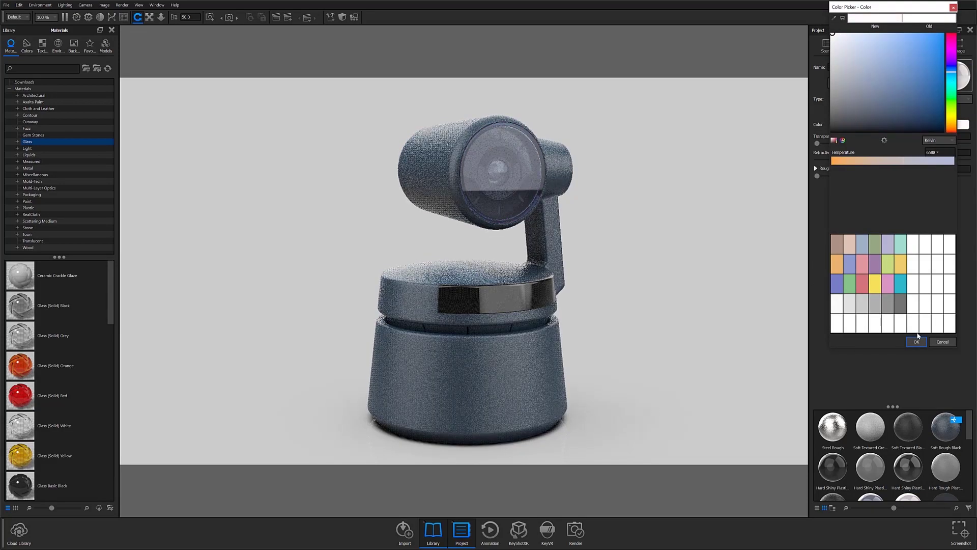
click(916, 342)
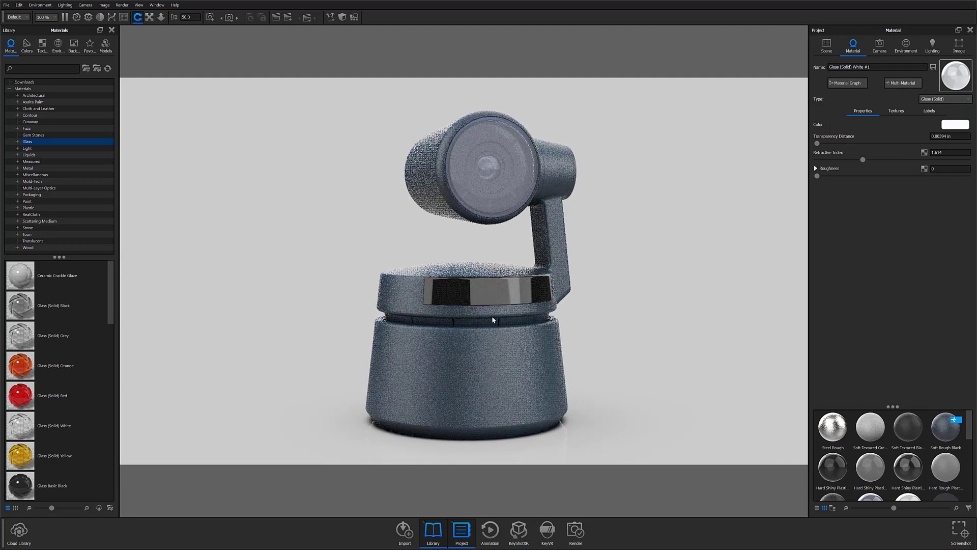
Raise the image exposure to 0.424 EV and the contrast to about 0.2
click(933, 45)
click(958, 51)
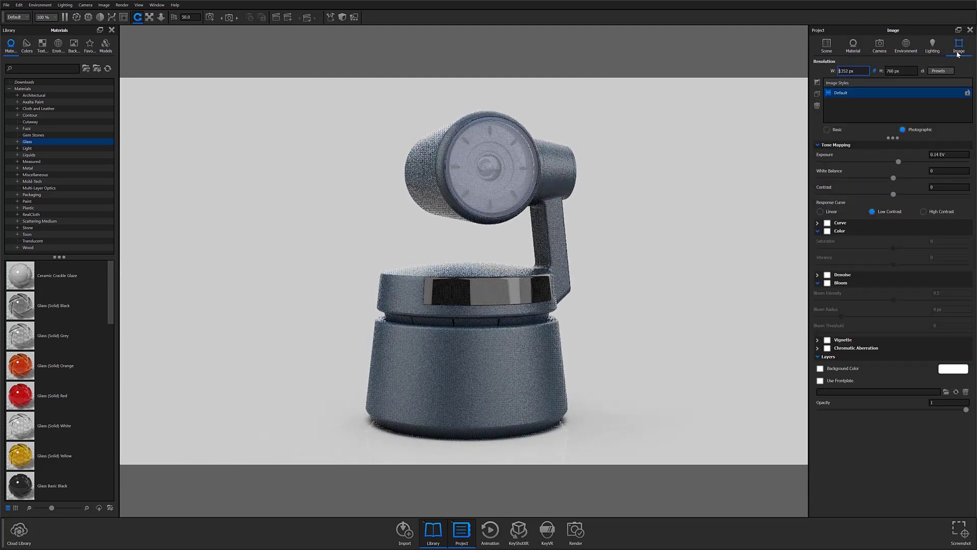
drag(900, 162, 909, 162)
drag(893, 194, 909, 196)
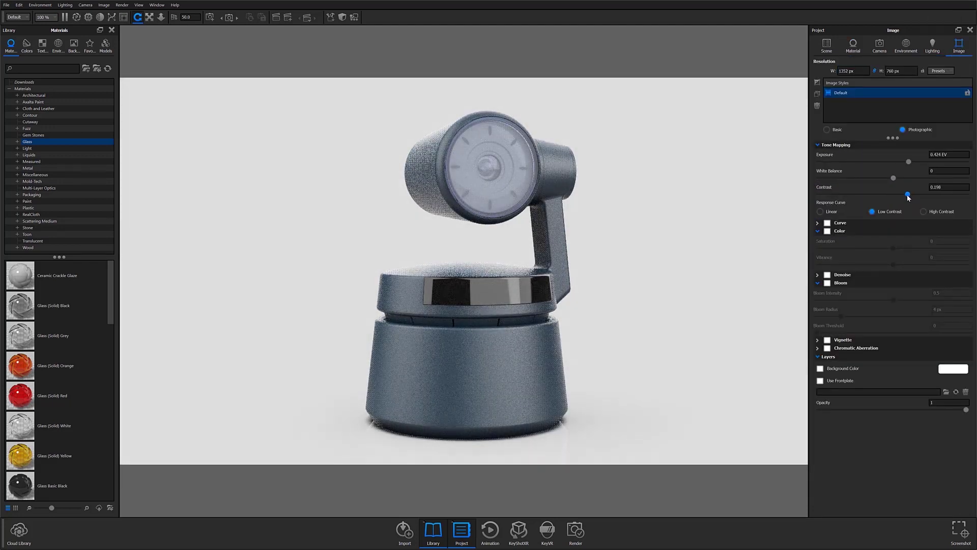
Enable the Denoise, Bloom and Vignette image effects and lower the vignette strength
click(828, 275)
click(827, 299)
click(827, 355)
drag(920, 374, 898, 375)
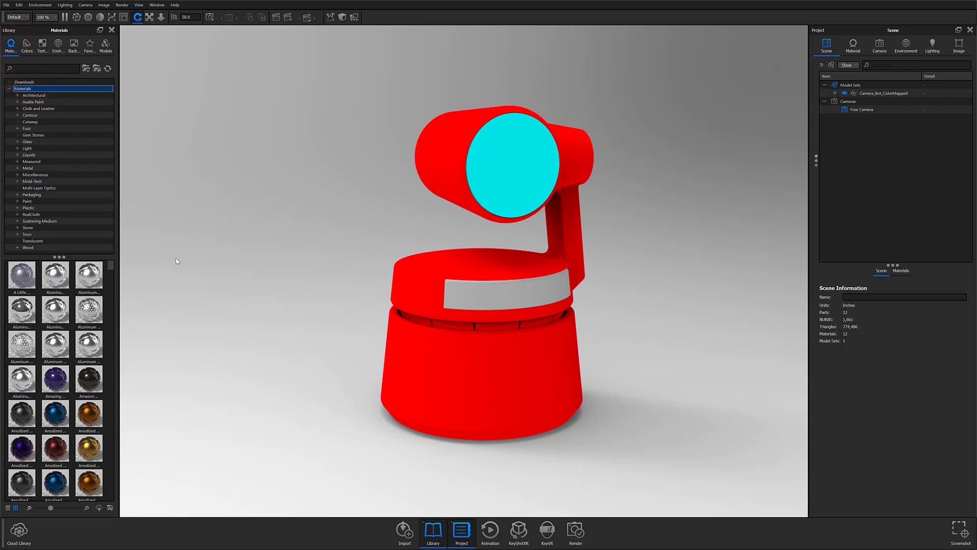
key(m)
key(m)
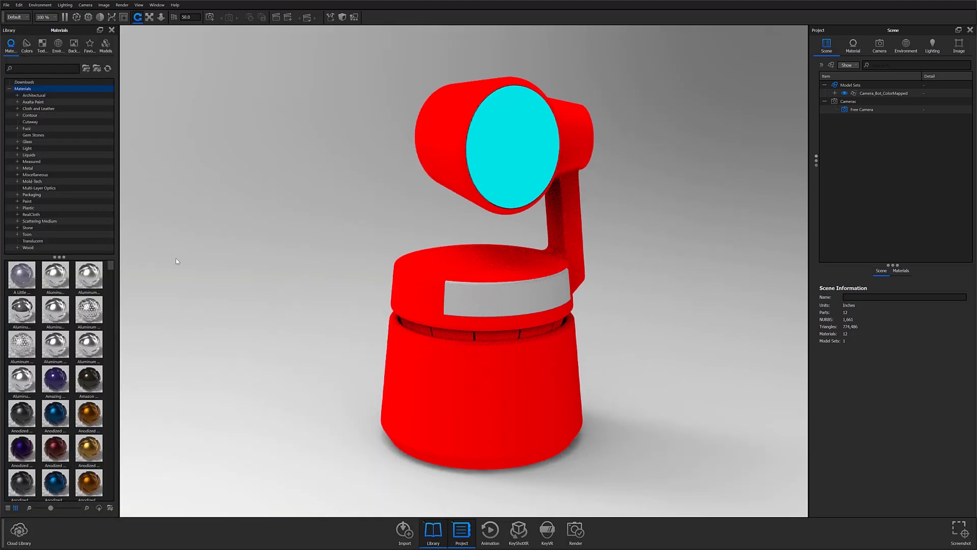
key(m)
key(m)
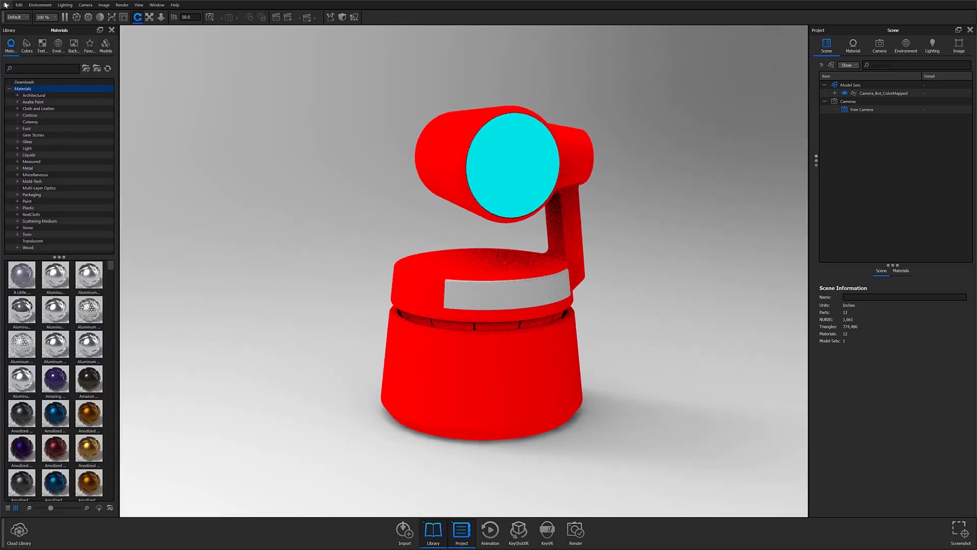
click(13, 19)
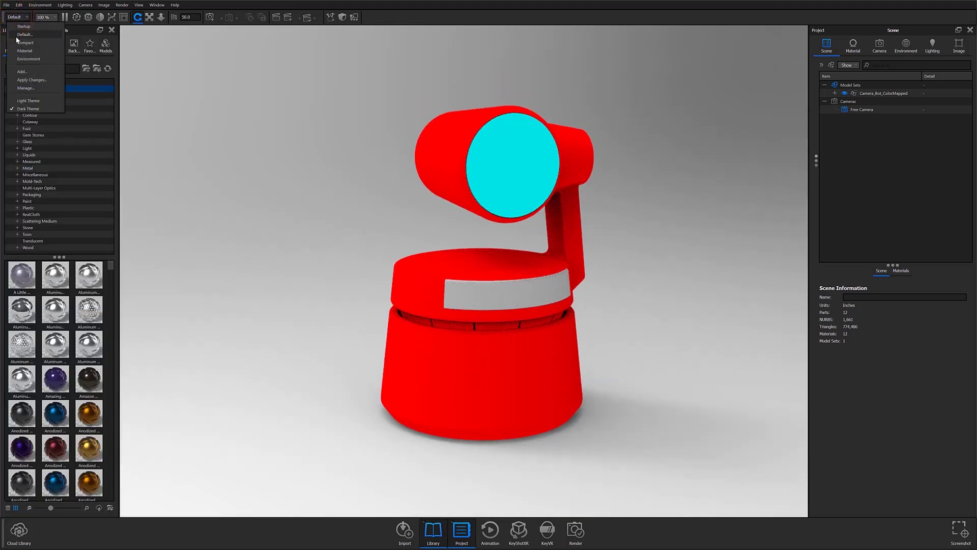
click(153, 89)
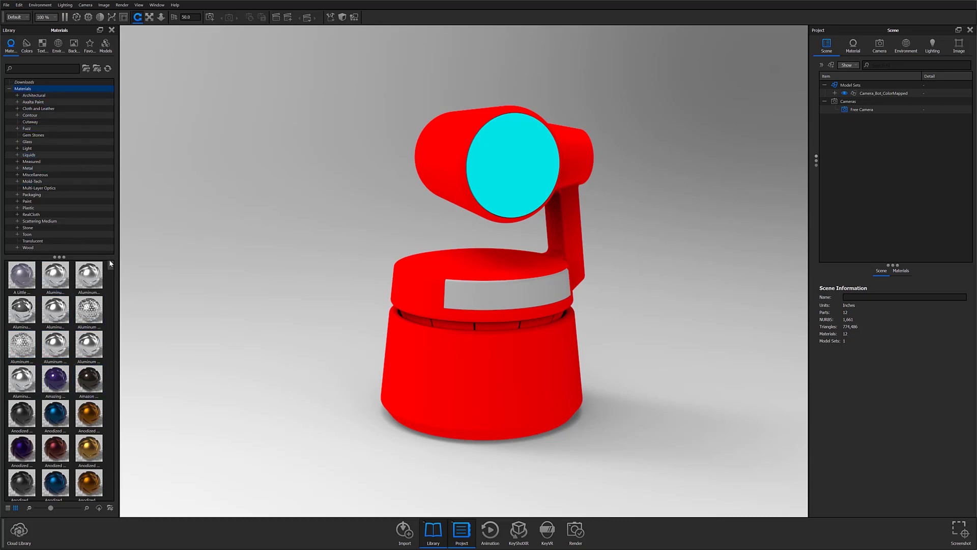
Look through the library's material categories from Metal to Paint
mouse_move(110, 264)
mouse_down()
mouse_move(112, 274)
mouse_move(105, 257)
mouse_up()
click(86, 168)
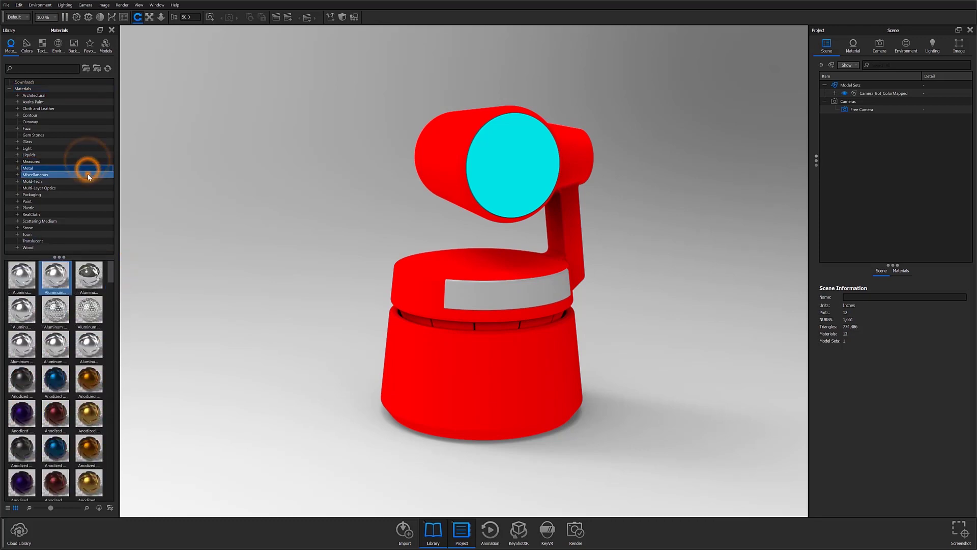
click(87, 174)
click(88, 181)
click(88, 188)
click(89, 194)
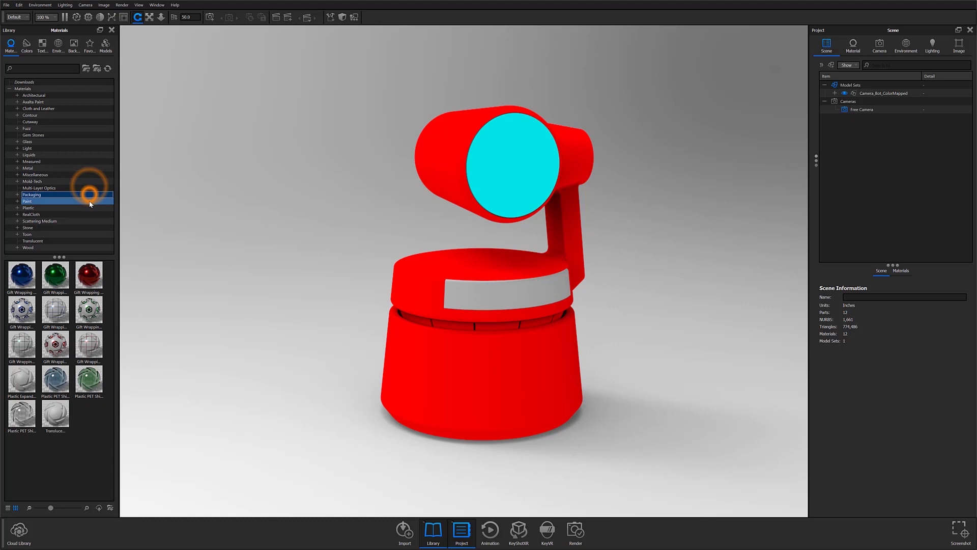
click(90, 201)
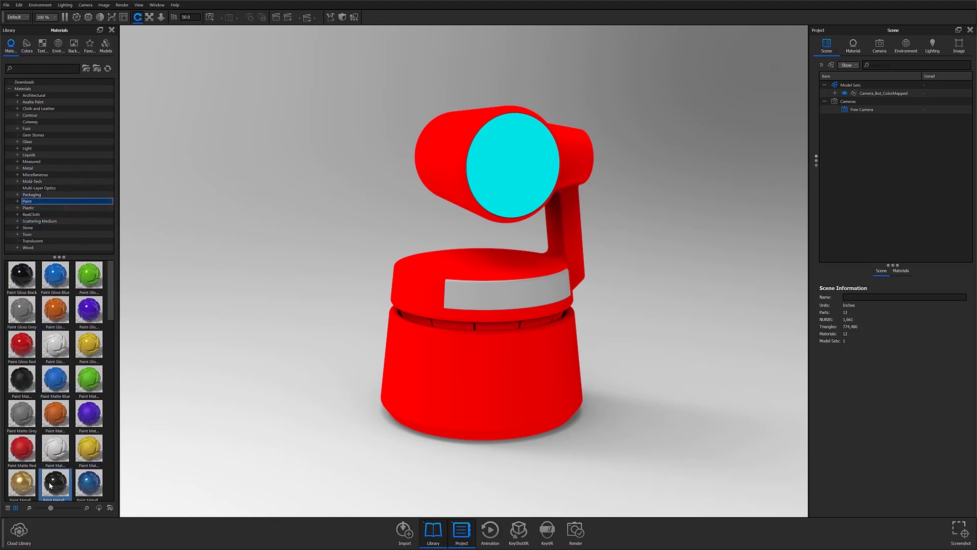
Adjust the material thumbnail size and compare the list and thumbnail views of the Paint materials, ending in the thumbnail view
mouse_move(49, 509)
mouse_down()
mouse_move(39, 509)
mouse_move(53, 508)
mouse_up()
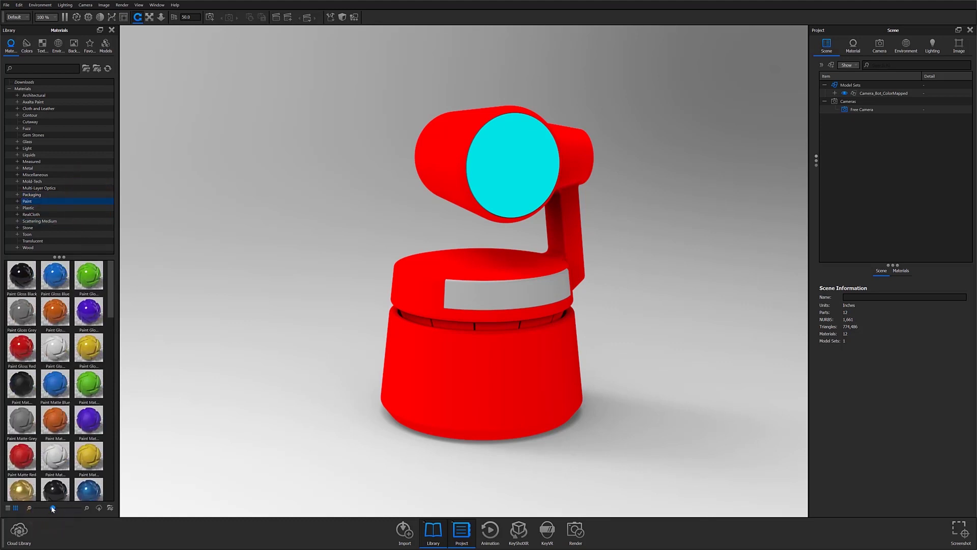
click(8, 508)
click(16, 509)
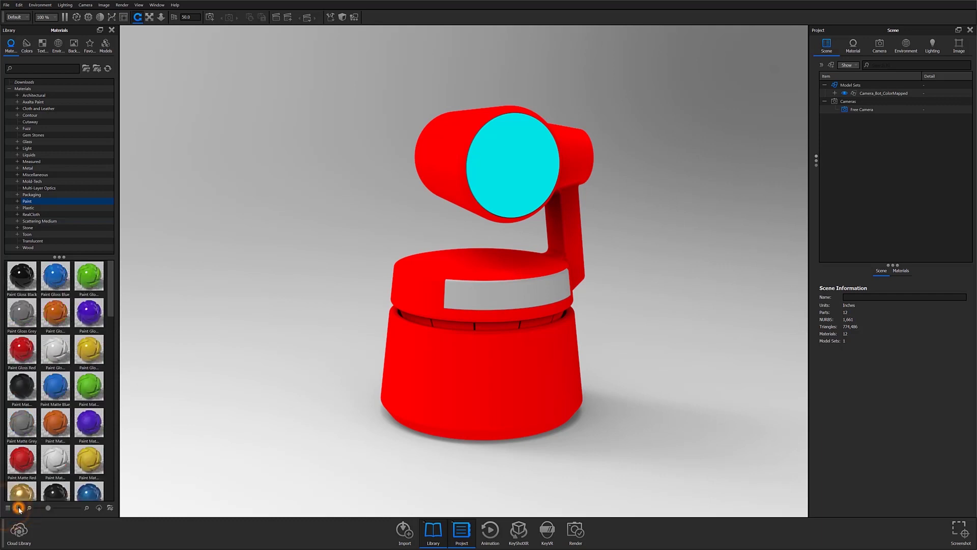
click(8, 508)
click(16, 508)
Browse the Cloud Library's materials and download the NiceDay paint into the local library
click(20, 531)
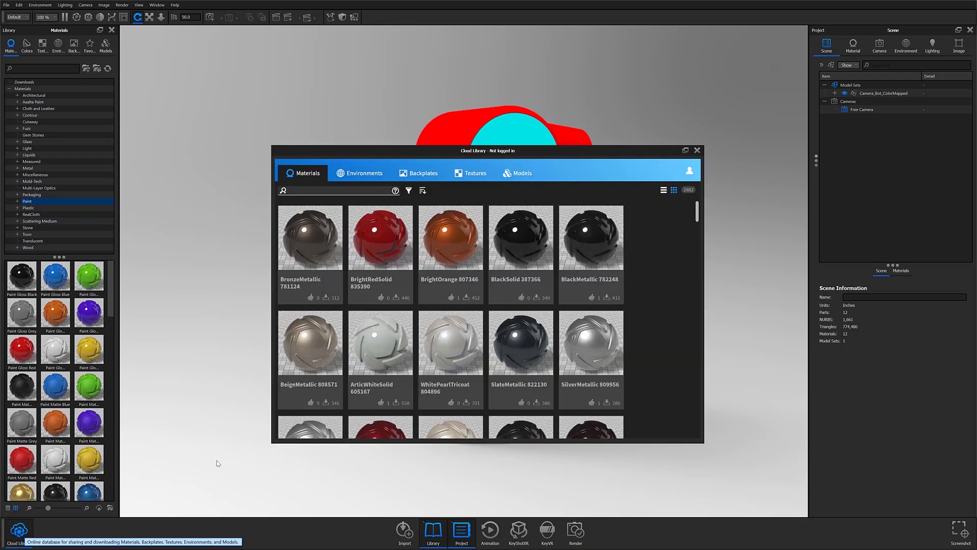
scroll(635, 322, down, 2)
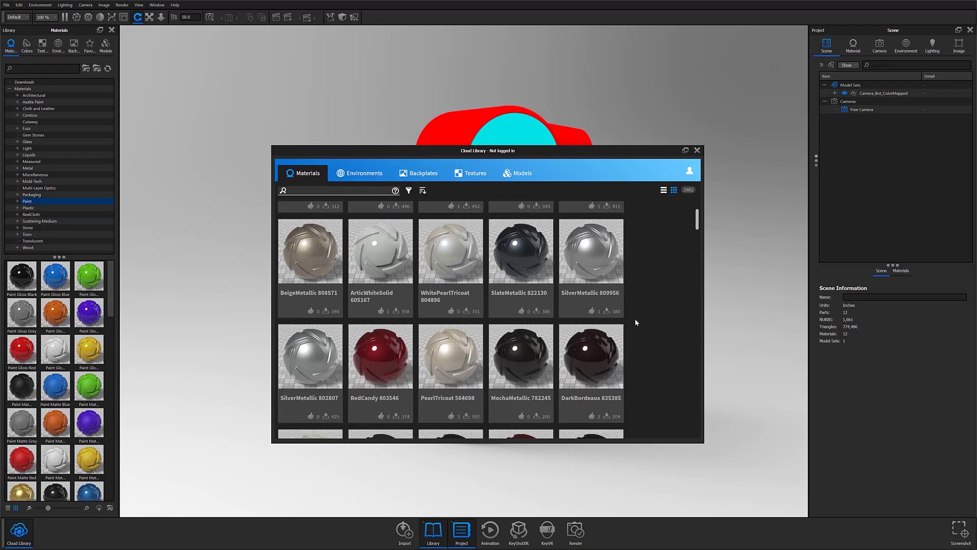
scroll(636, 322, down, 5)
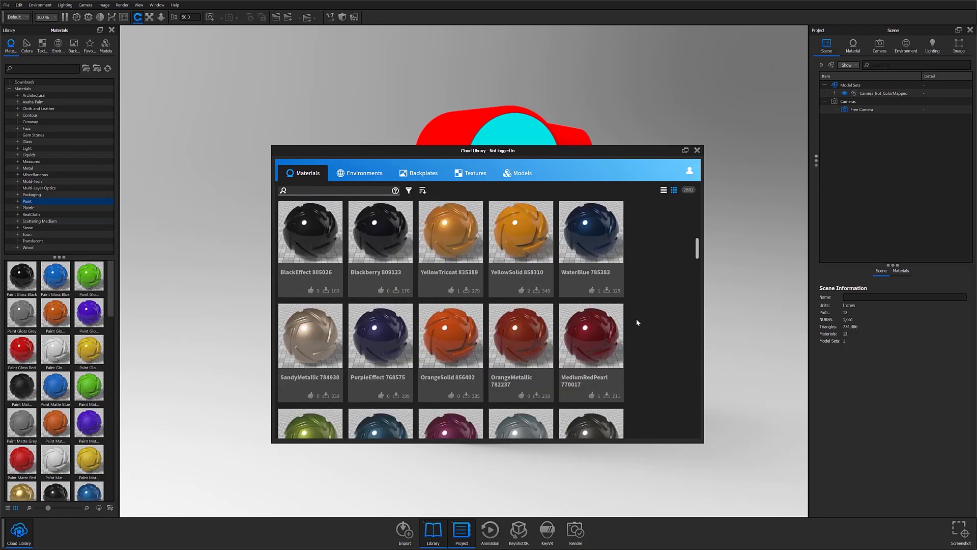
scroll(637, 322, down, 10)
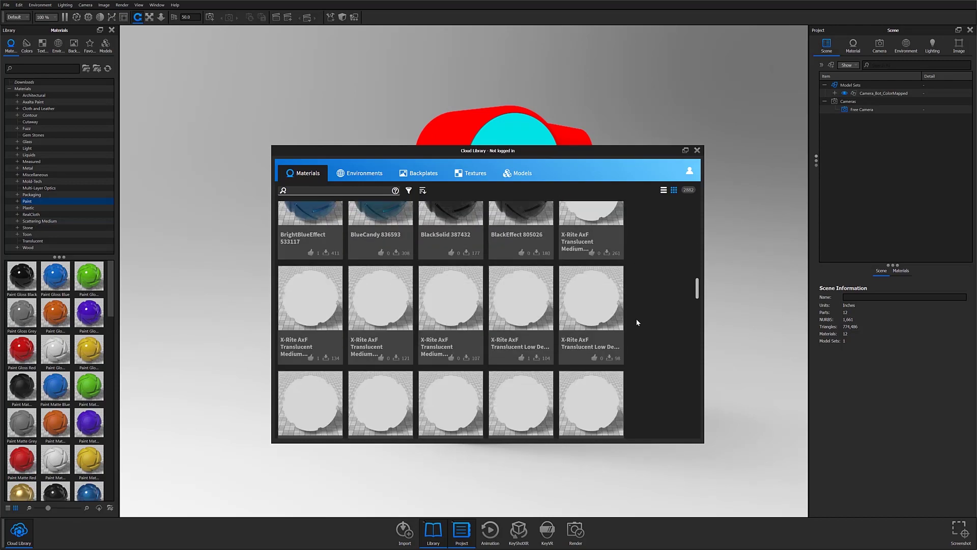
scroll(636, 321, down, 10)
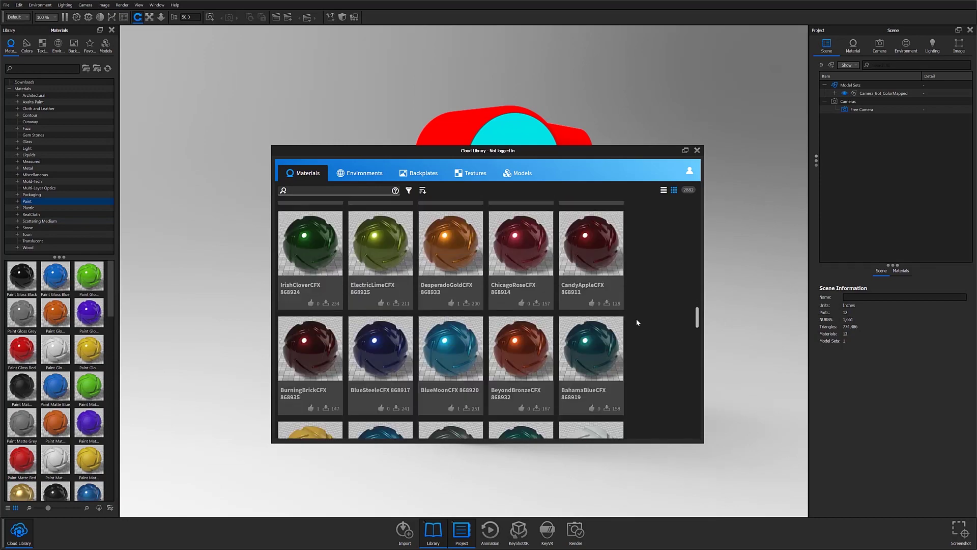
scroll(636, 323, down, 10)
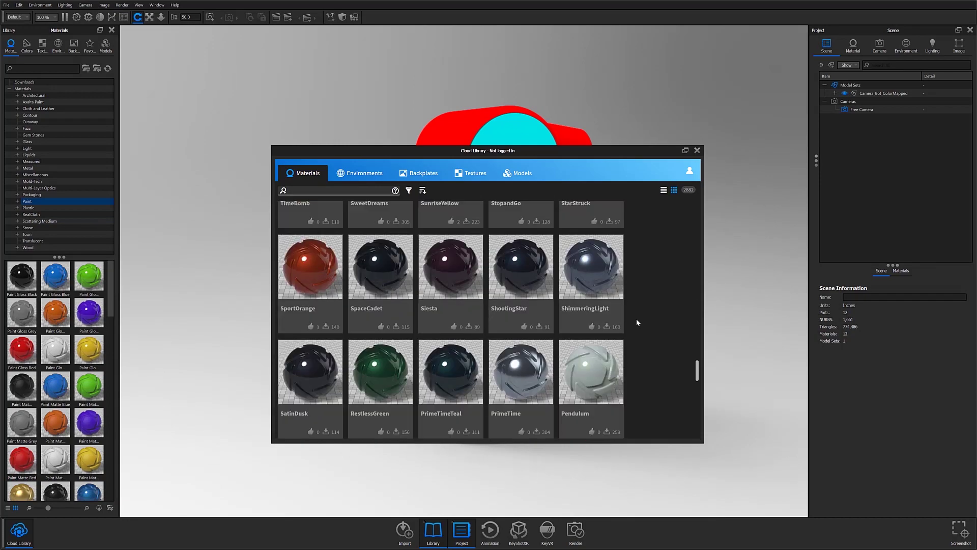
scroll(637, 318, down, 5)
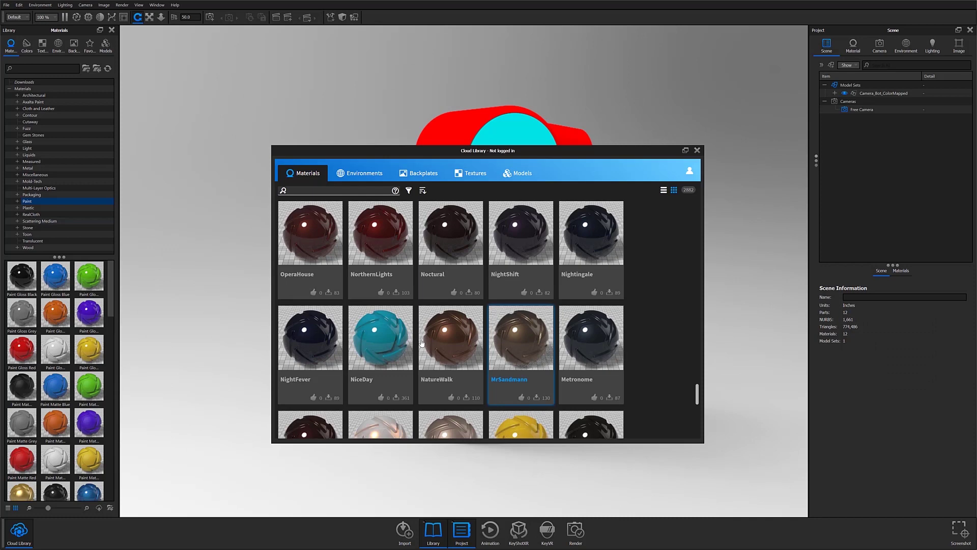
click(389, 346)
drag(389, 346, 407, 357)
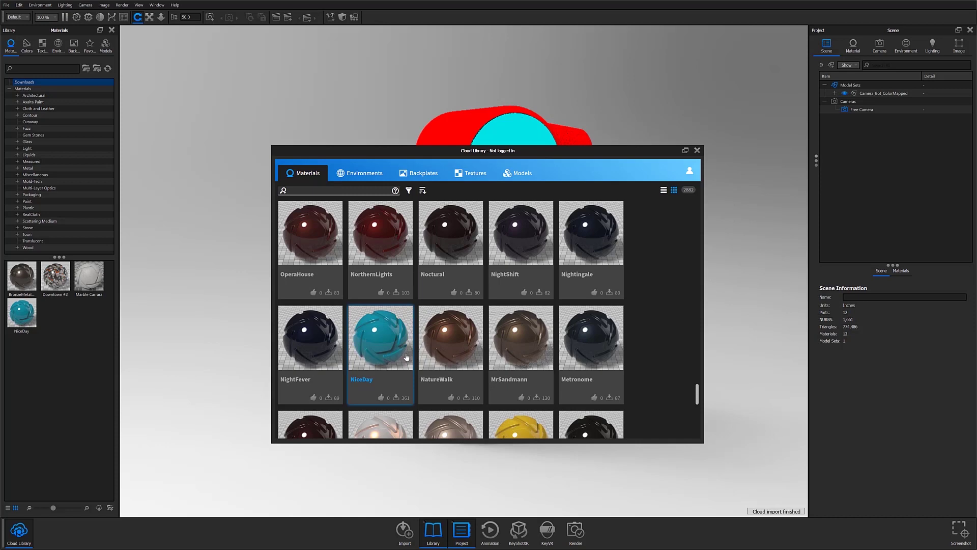
click(399, 399)
Locate the downloaded NiceDay material in the library's Downloads folder and close the Cloud Library
click(85, 83)
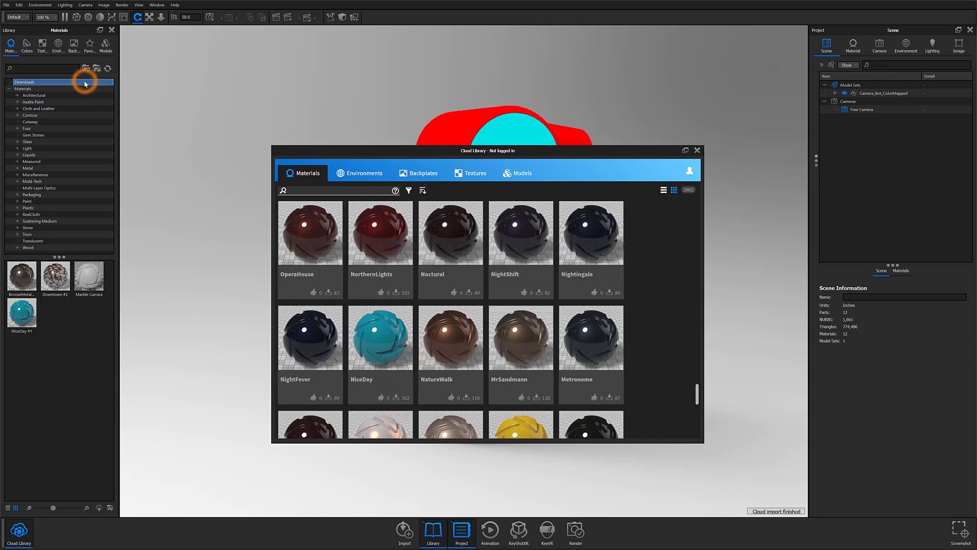
click(28, 313)
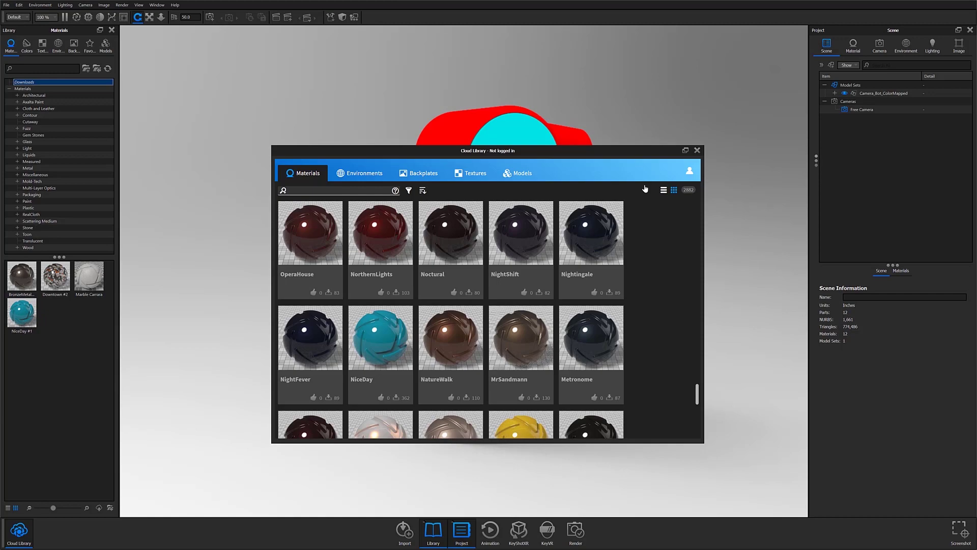
click(698, 150)
Expand the Camera_Bot_ColorMapped model in the scene tree and select all of its parts
drag(655, 284, 498, 258)
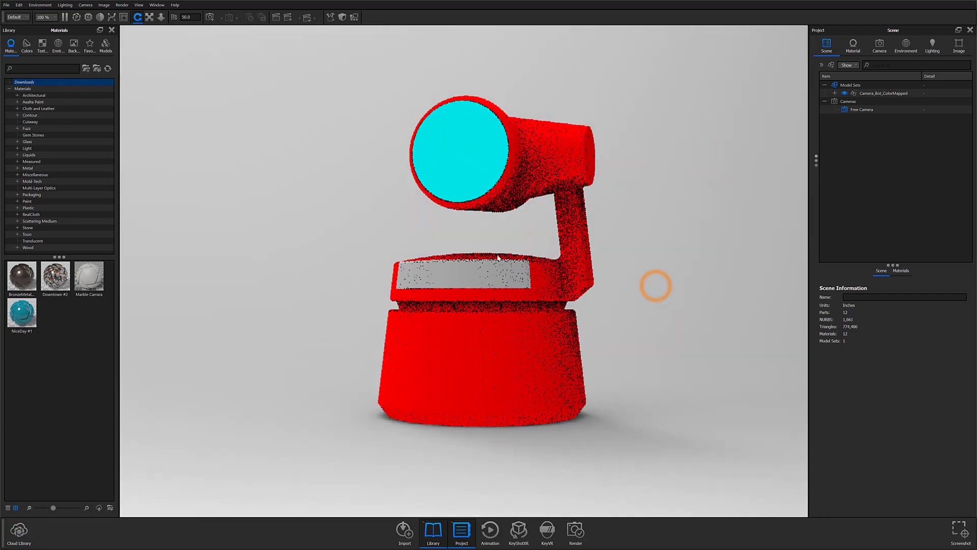
drag(310, 359, 496, 385)
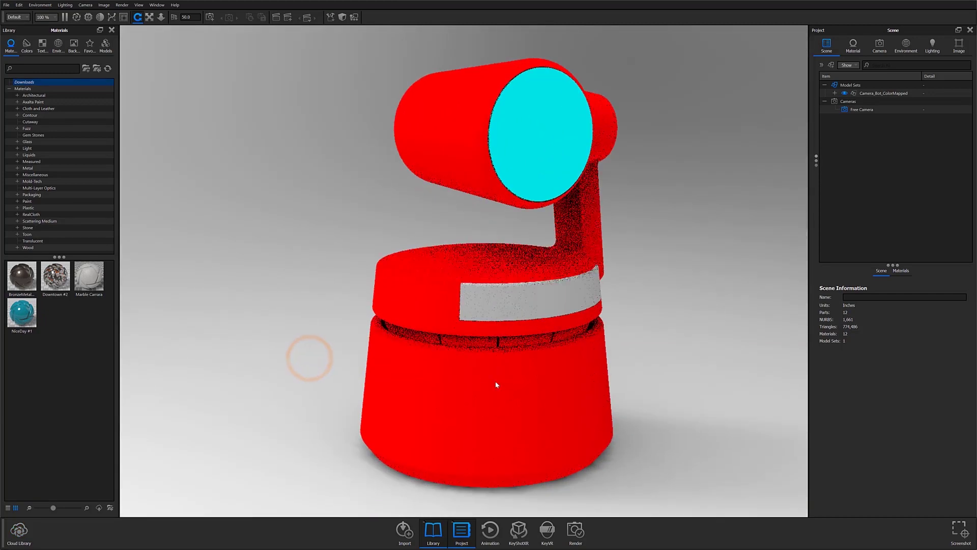
right_drag(506, 395, 513, 356)
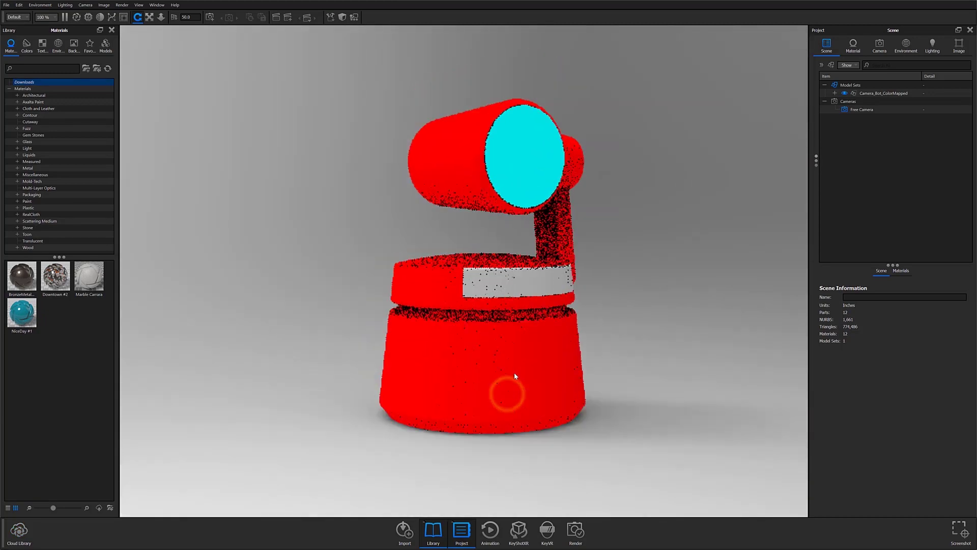
click(837, 93)
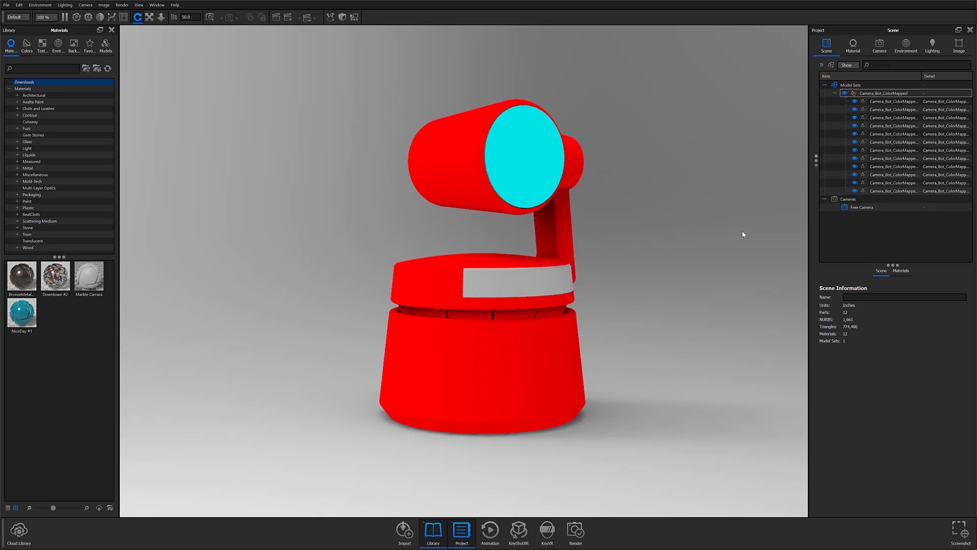
click(875, 101)
ctrl+click(876, 192)
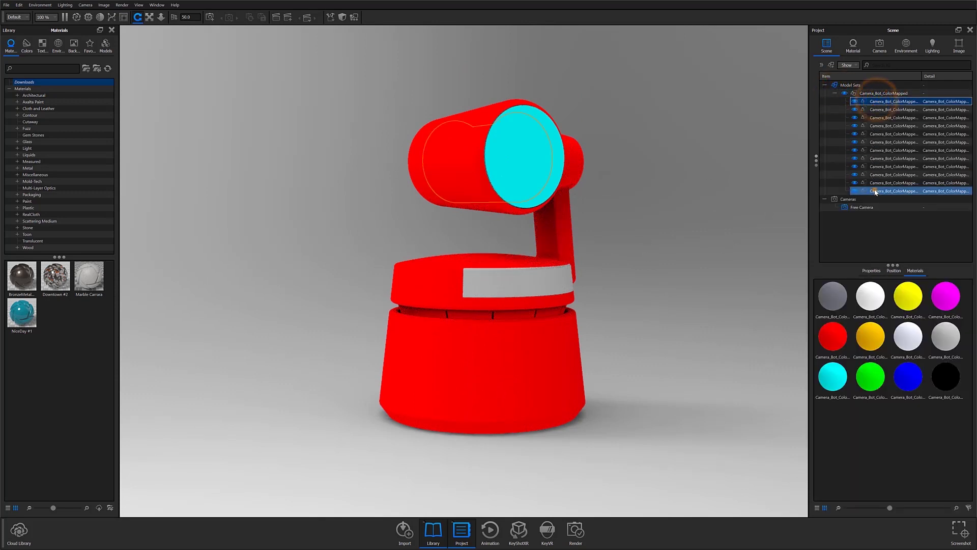
shift+click(875, 191)
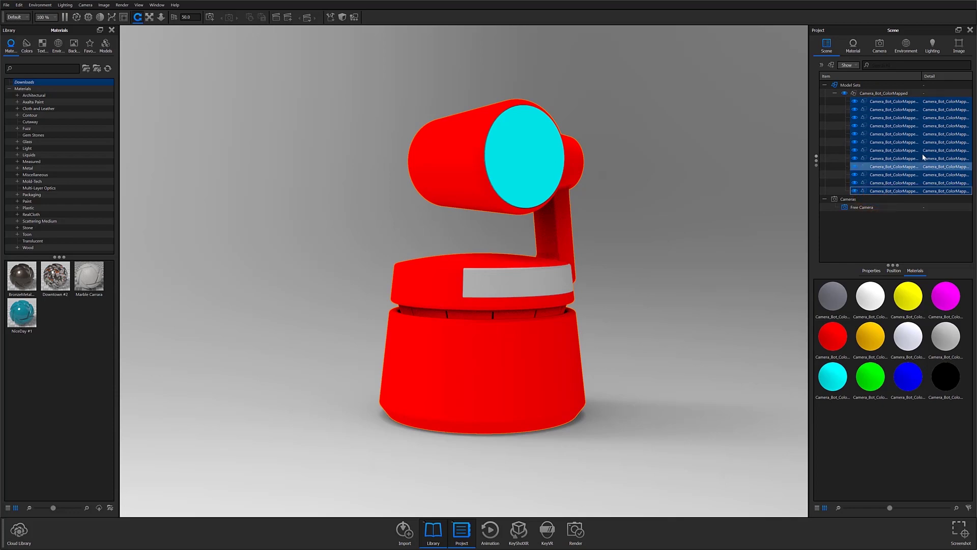
Apply the Soft Textured Black plastic to the whole camera bot model
click(700, 144)
drag(576, 342, 270, 355)
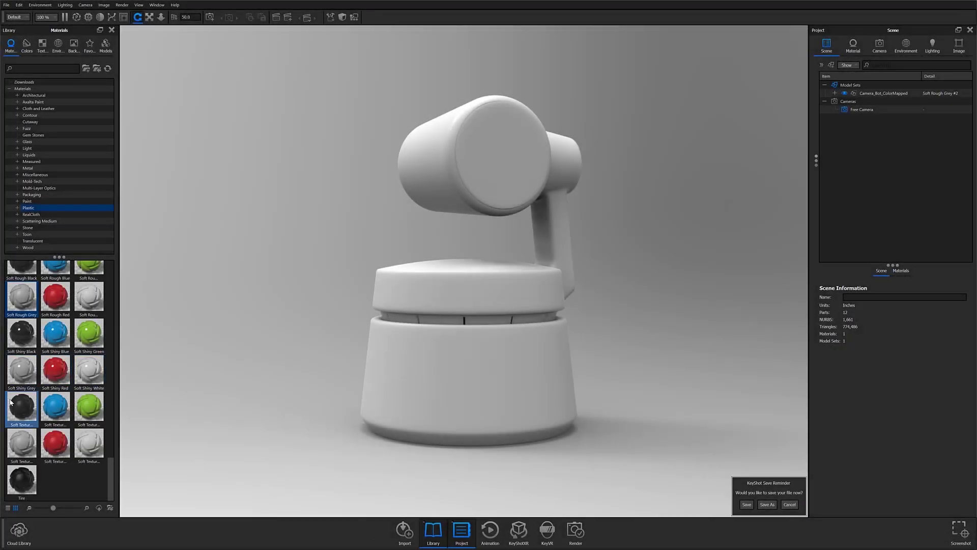
drag(22, 406, 429, 391)
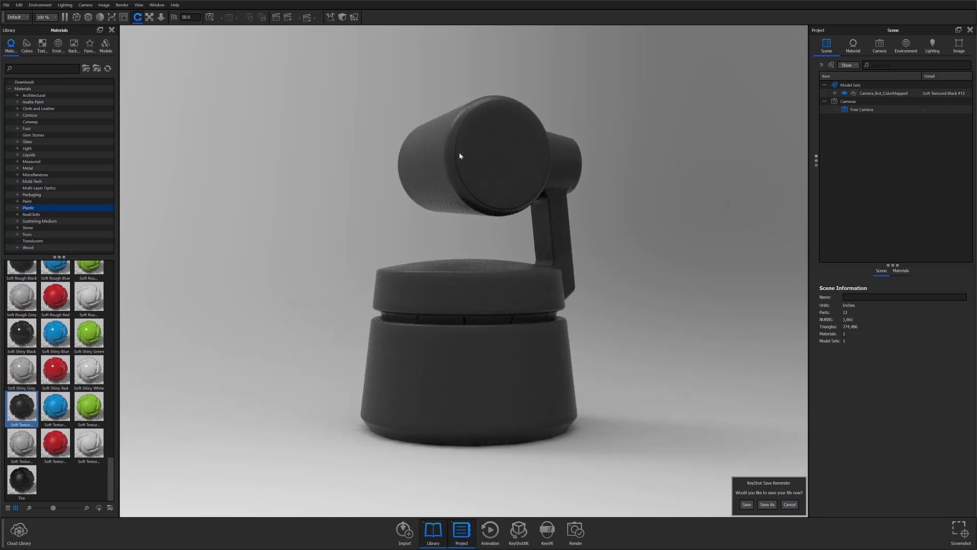
Select all parts of the Camera_Bot_ColorMapped model and open their options for linking and unlinking materials
click(855, 93)
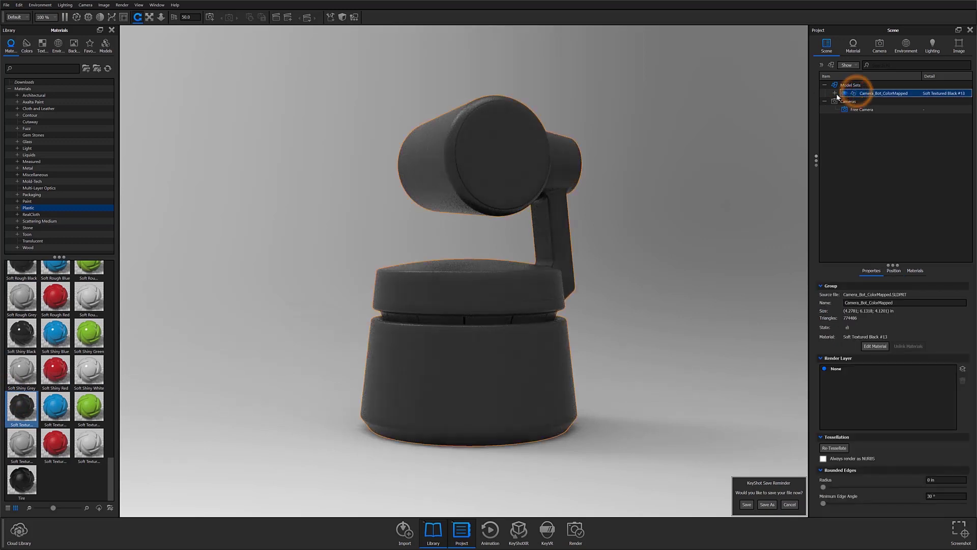
click(835, 93)
shift+click(886, 192)
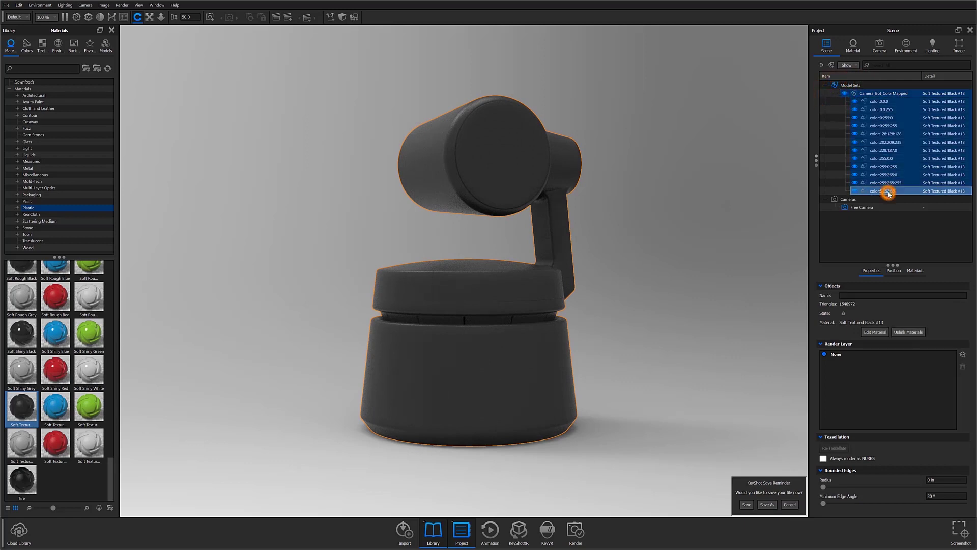
right_click(882, 127)
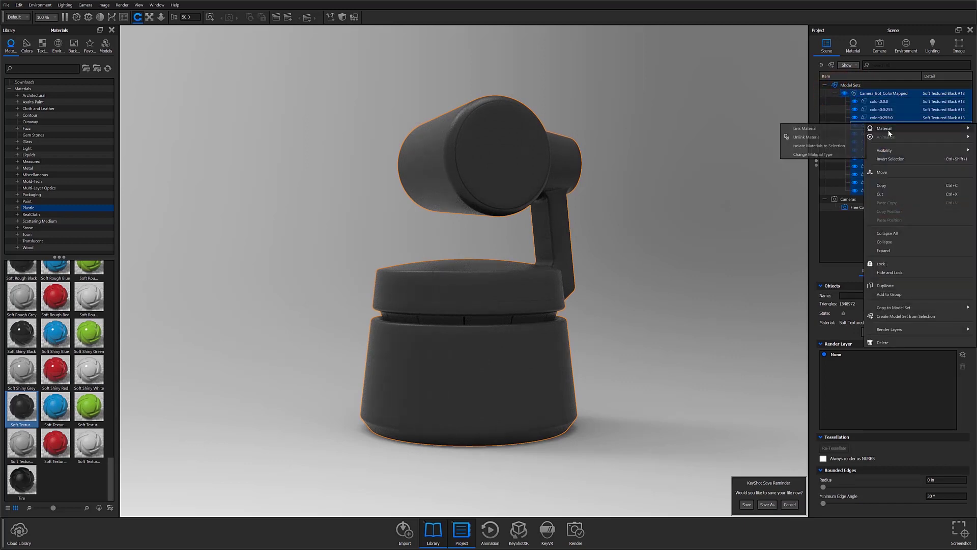
click(888, 130)
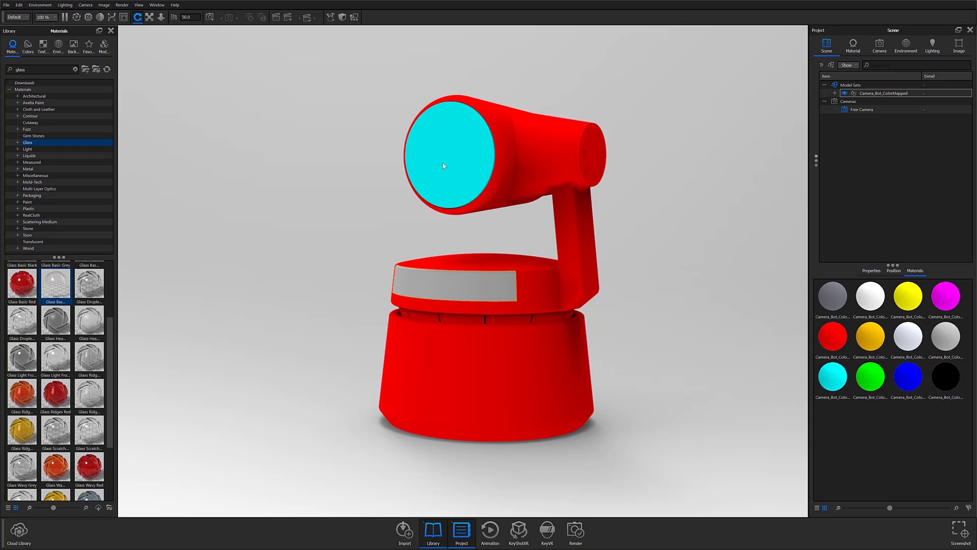
Identify the lens cover, body and front panel as separate parts and apply Glass Basic White to the lens cover
click(476, 167)
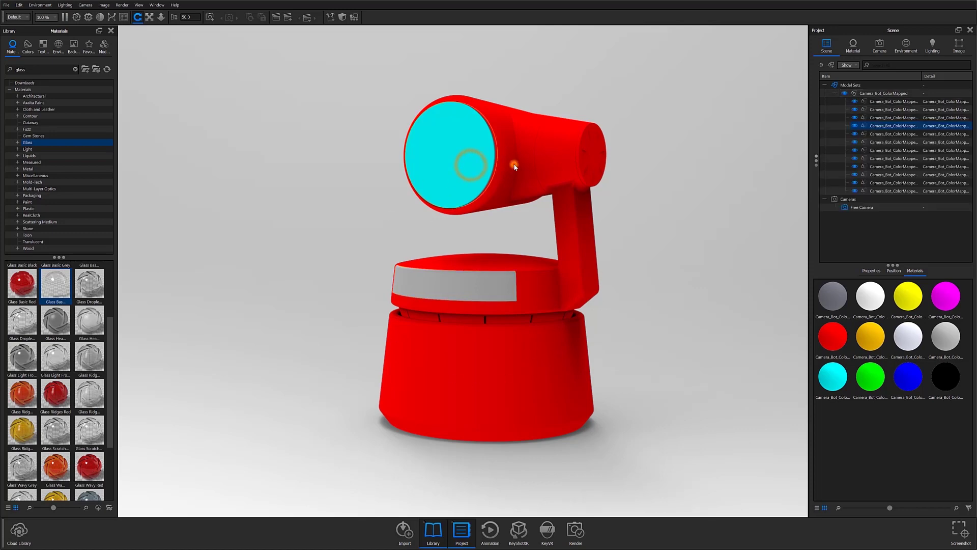
click(515, 163)
click(501, 291)
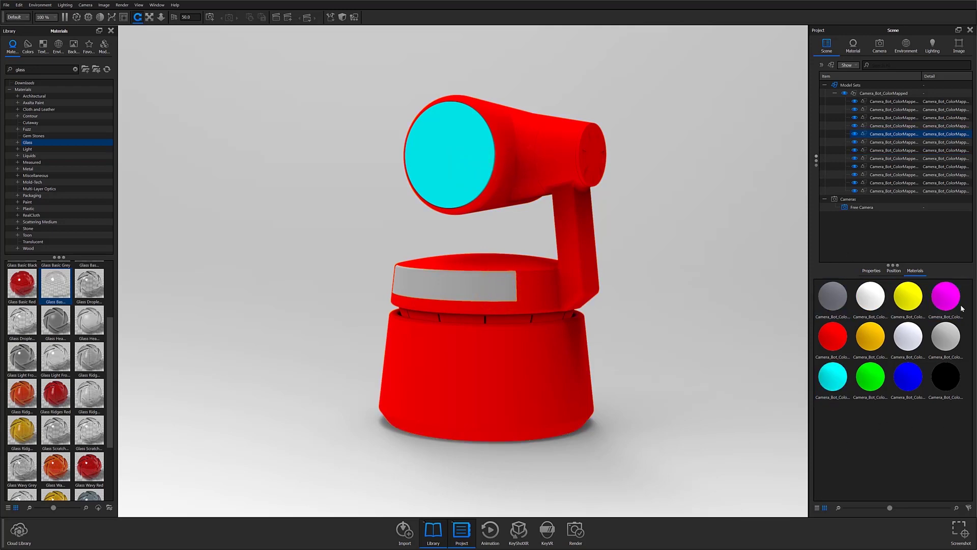
click(820, 303)
mouse_move(50, 283)
mouse_down()
mouse_move(495, 147)
mouse_move(468, 149)
mouse_up()
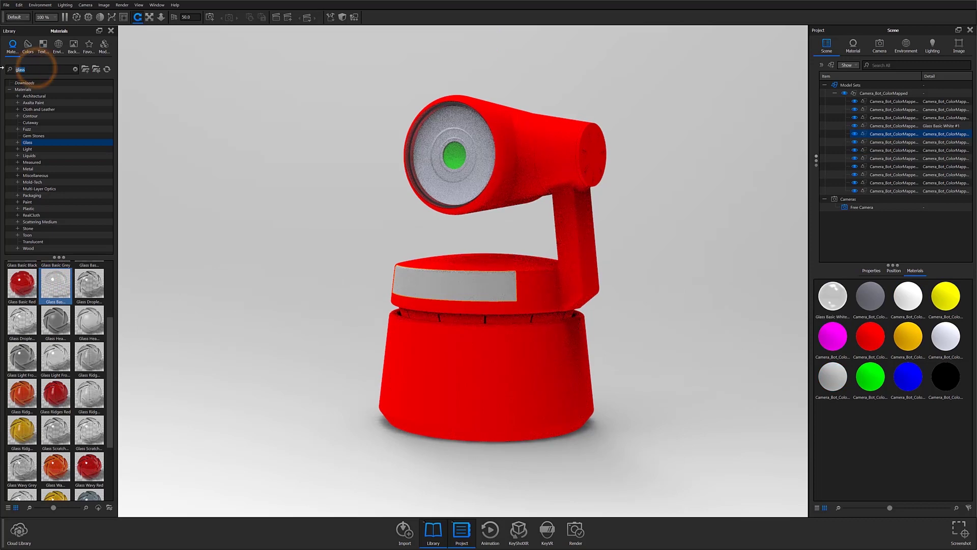
Search the library for plastic and apply Hard Rough Plastic Black to the body and Hard Shiny Plastic Black to the front panel
text(plastic)
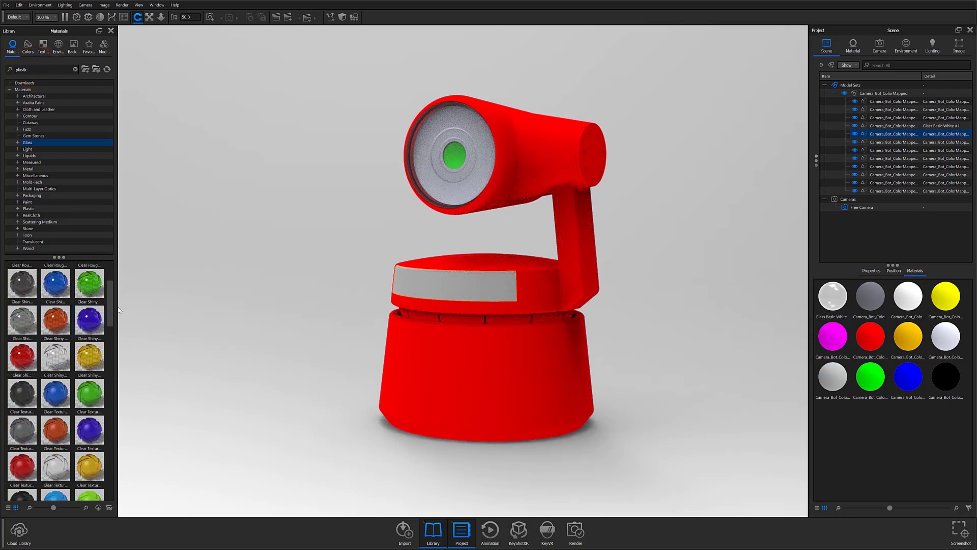
drag(109, 308, 108, 341)
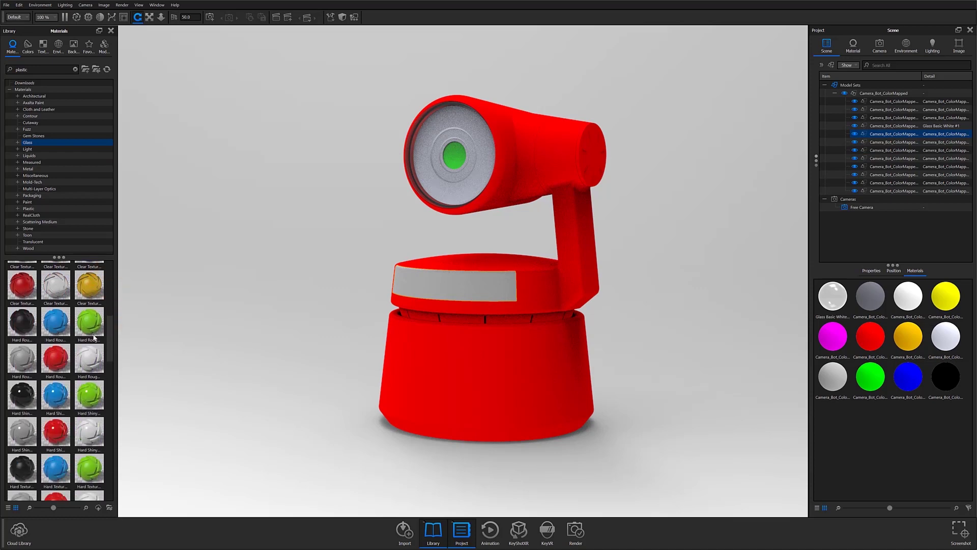
drag(23, 324, 402, 381)
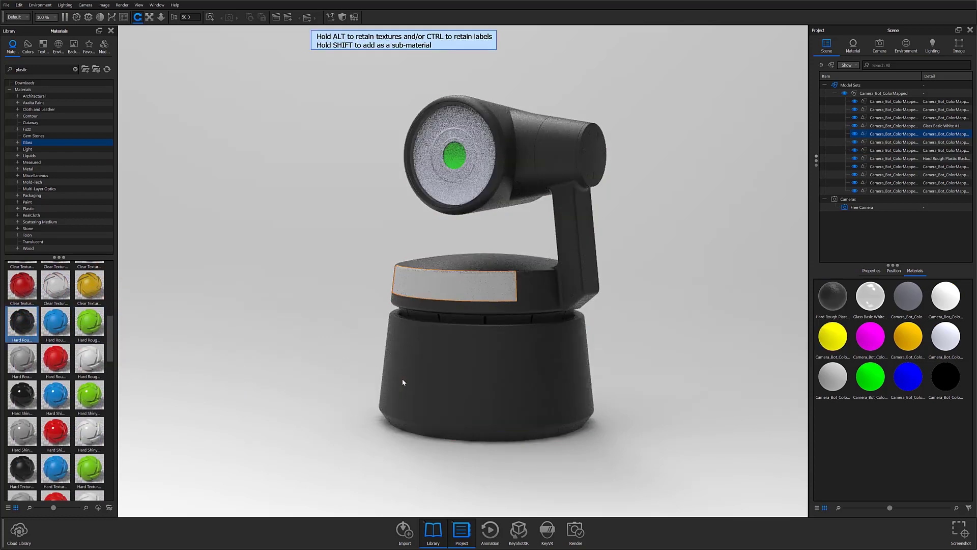
drag(22, 394, 416, 283)
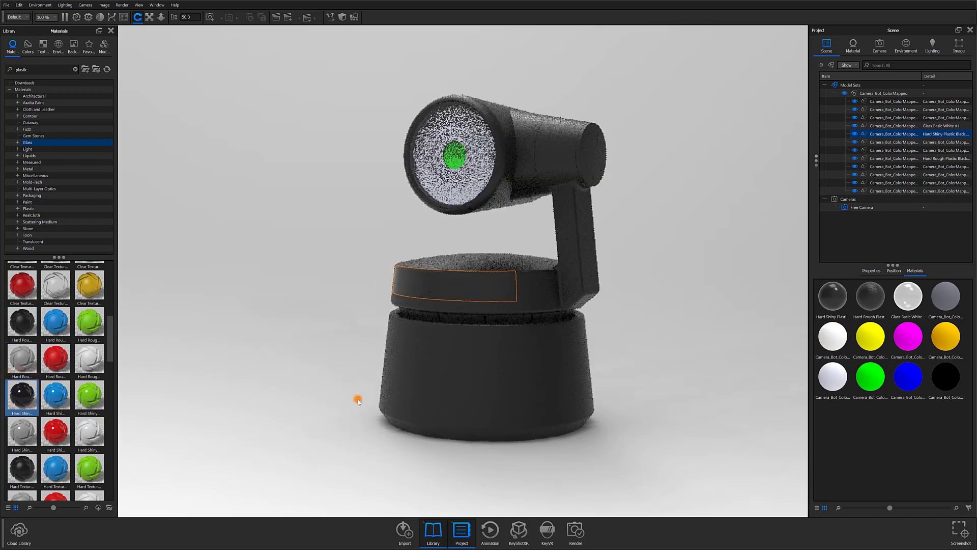
Apply Hard Shiny Plastic Black to the lens cover without linking it to the front panel's material
drag(358, 399, 658, 407)
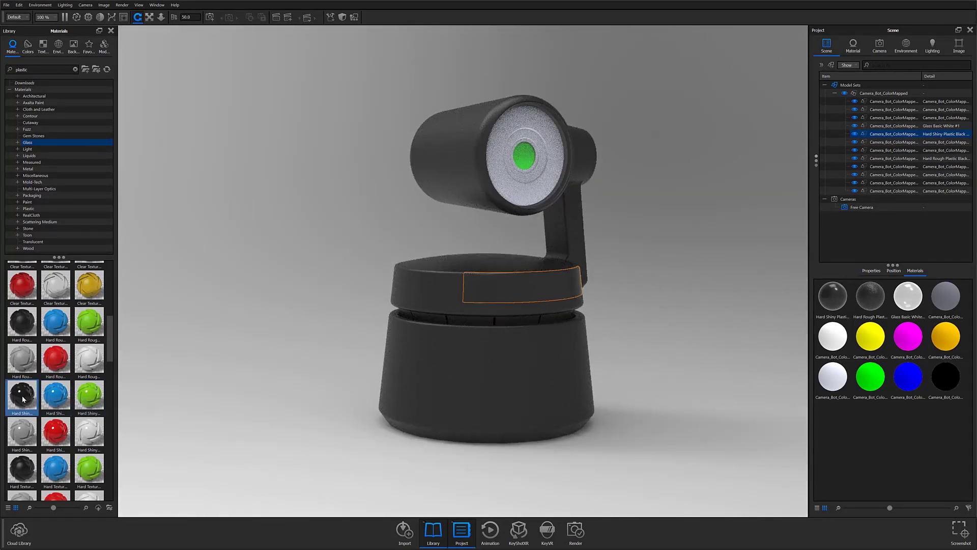
drag(23, 399, 505, 179)
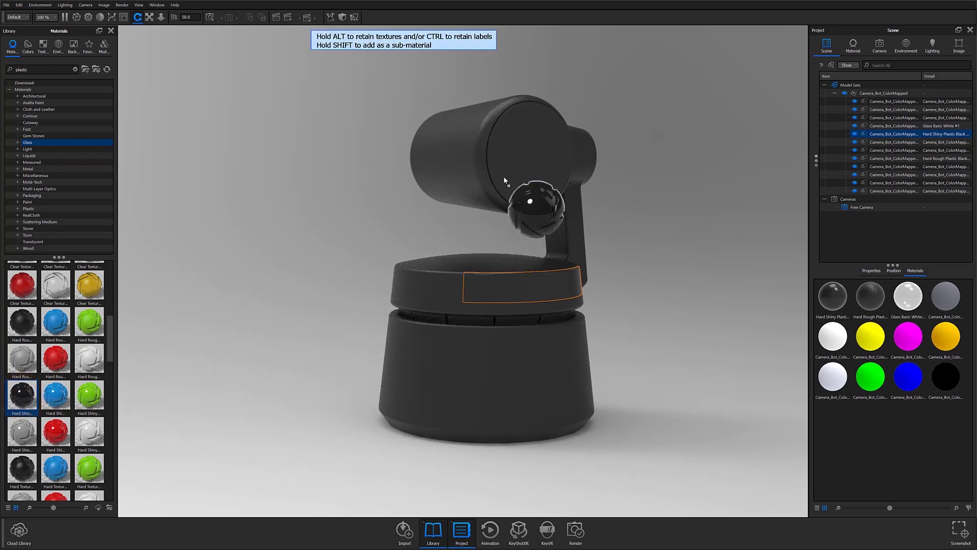
drag(506, 179, 505, 180)
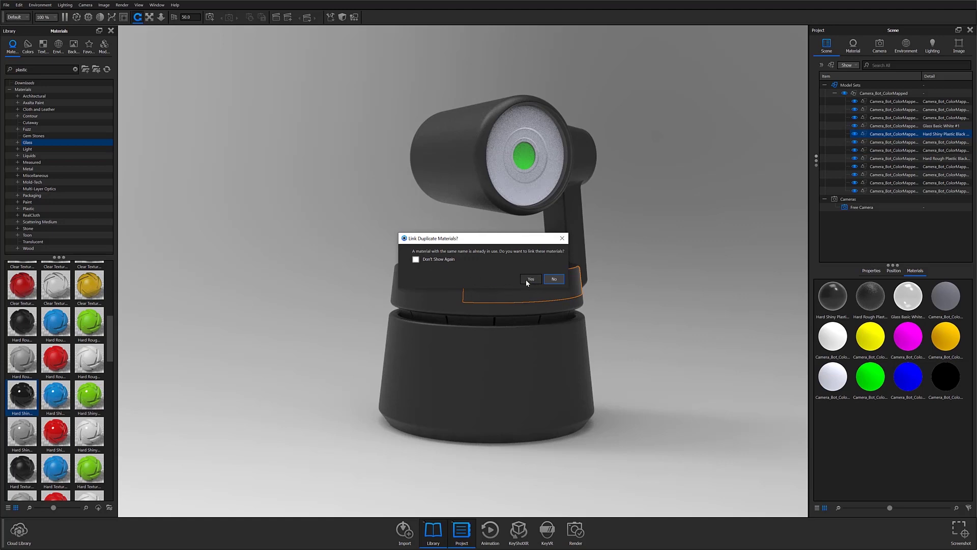
click(563, 237)
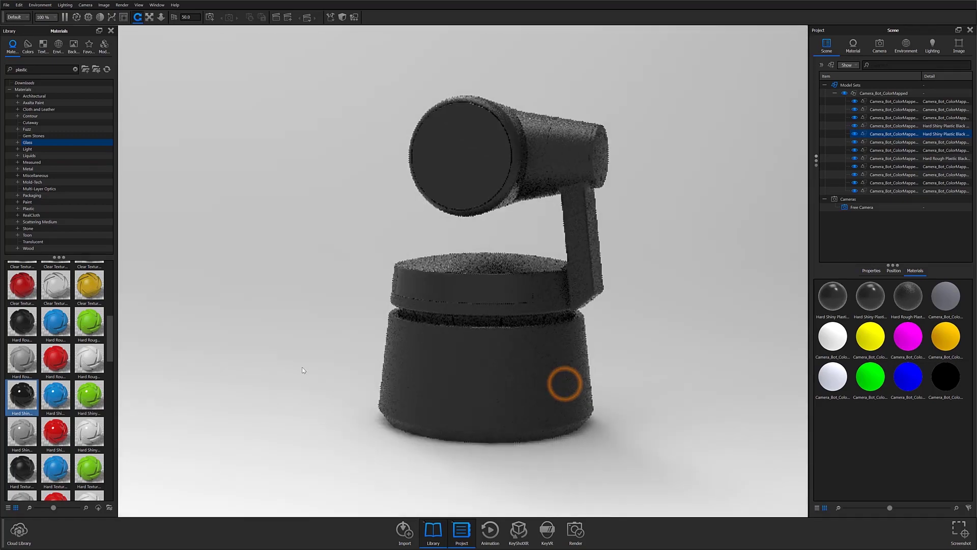
drag(562, 382, 630, 399)
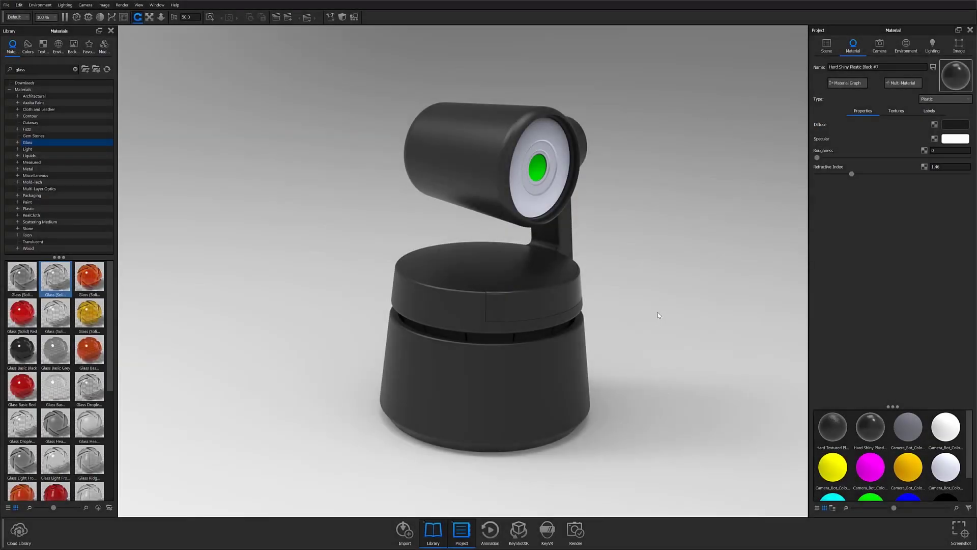
Copy the front panel's Hard Shiny Plastic Black material and paste it as a linked material onto the lens ring
right_click(570, 302)
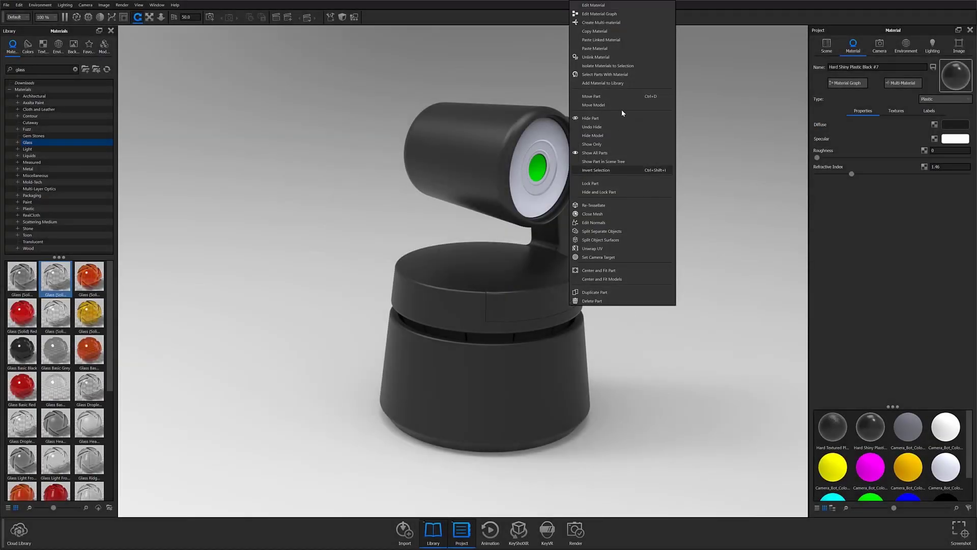
click(588, 32)
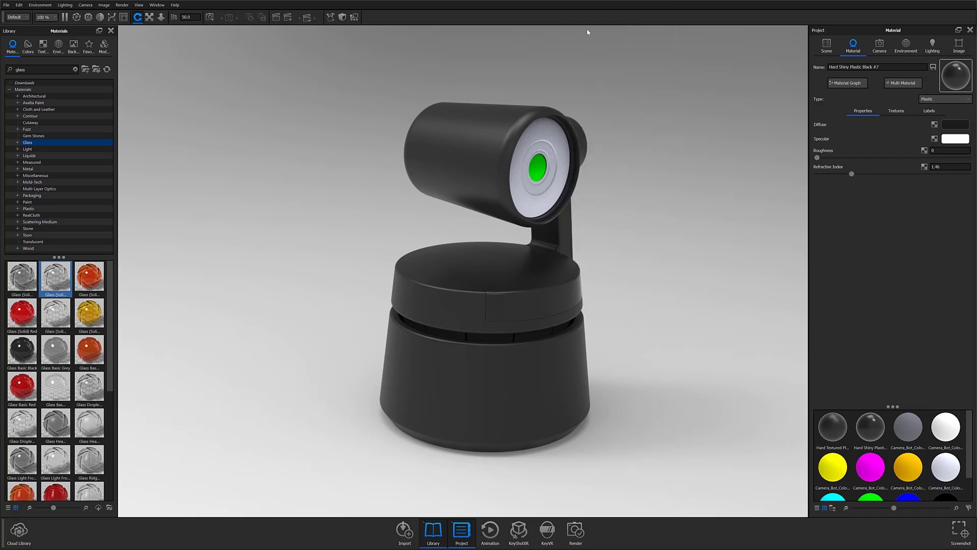
right_click(557, 129)
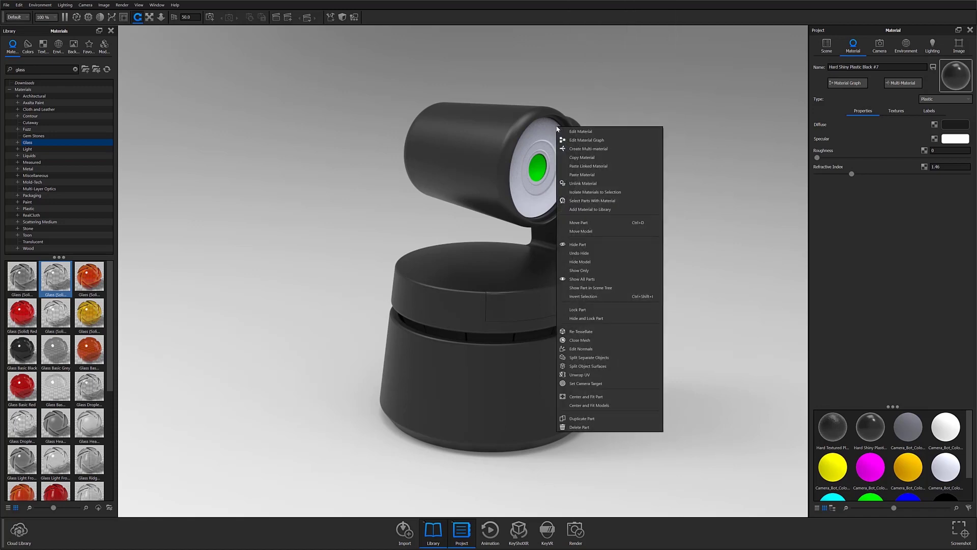
click(589, 166)
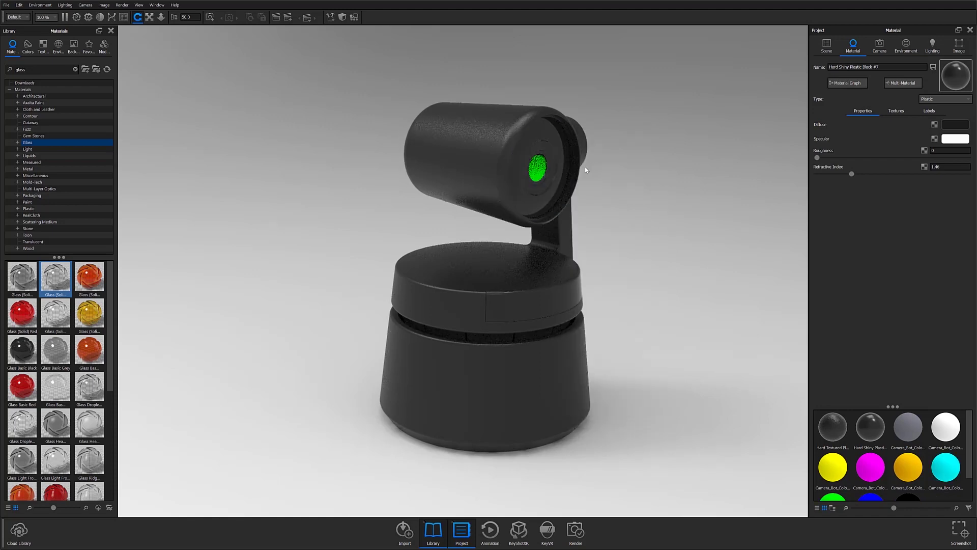
Try several library materials, starting with Glass Basic Orange, on the front panel to test the link with the lens ring
drag(89, 350, 515, 305)
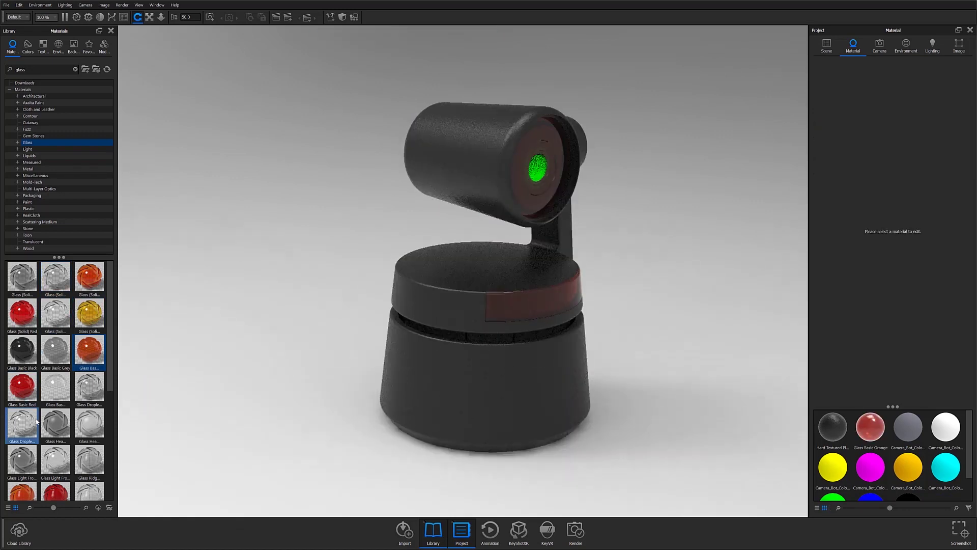
scroll(54, 422, down, 1)
click(36, 175)
drag(22, 351, 524, 301)
drag(22, 313, 509, 318)
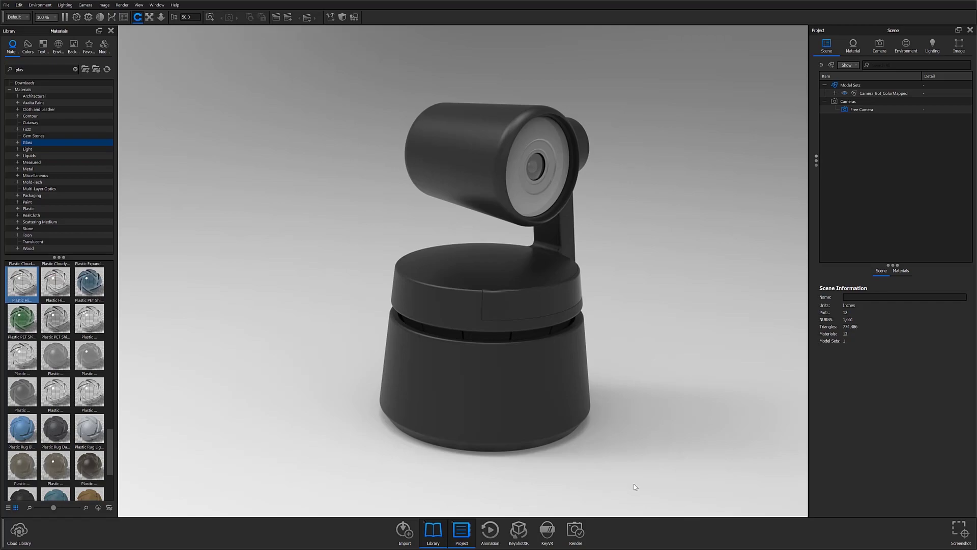
Open the base's Hard Textured Plastic Black material in the material editor
drag(627, 469, 170, 381)
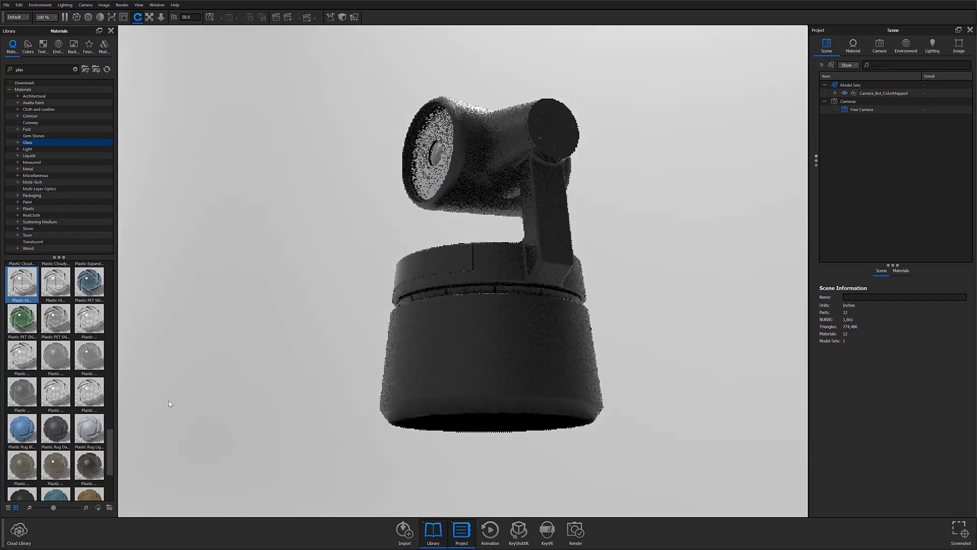
drag(164, 418, 517, 379)
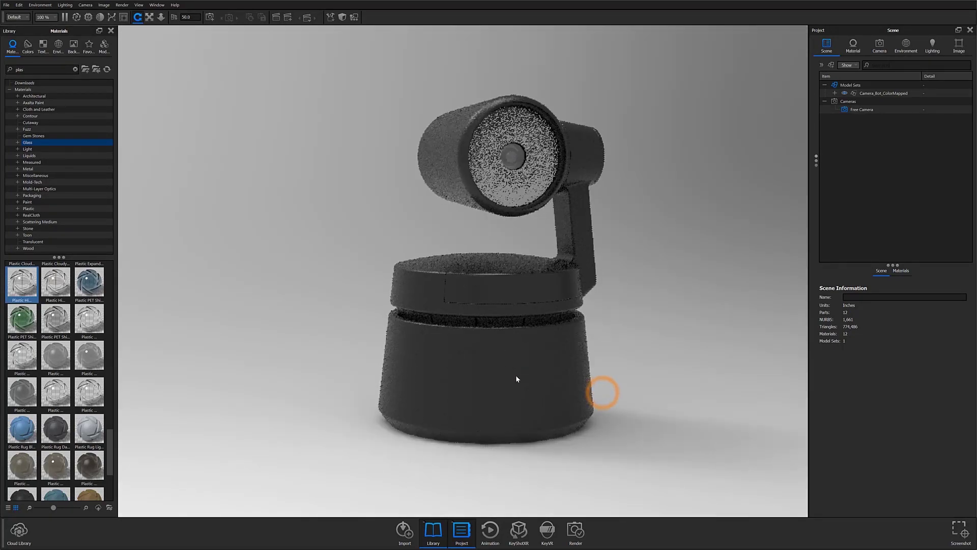
drag(530, 428, 270, 397)
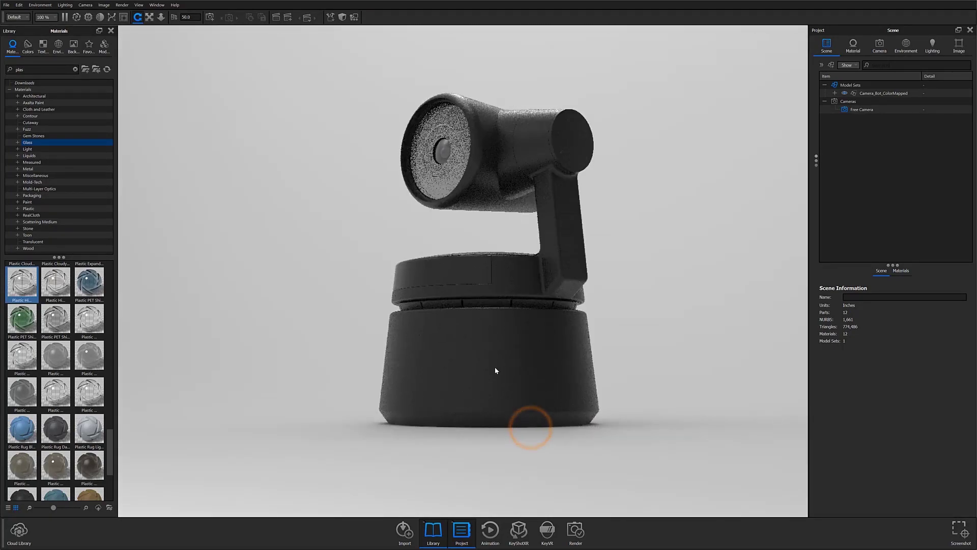
drag(525, 363, 456, 407)
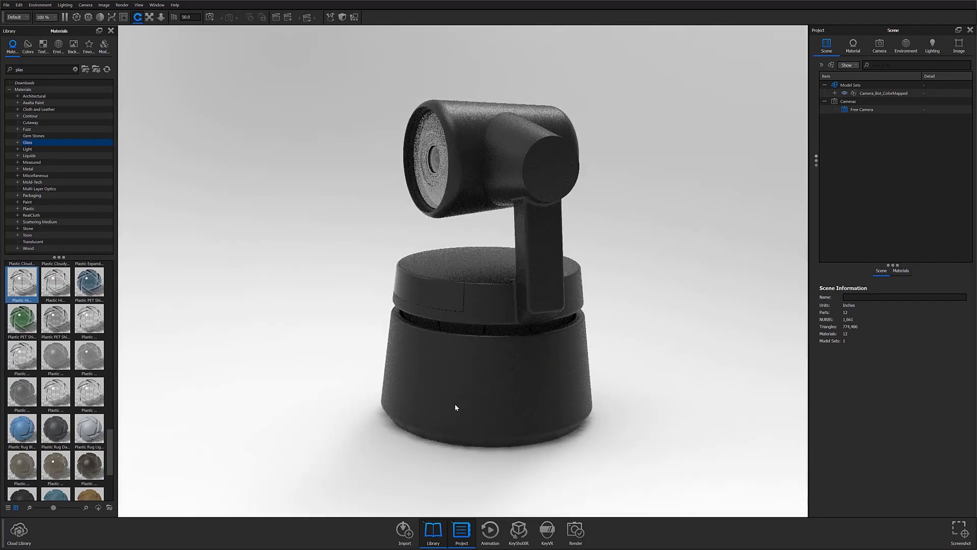
drag(341, 319, 698, 336)
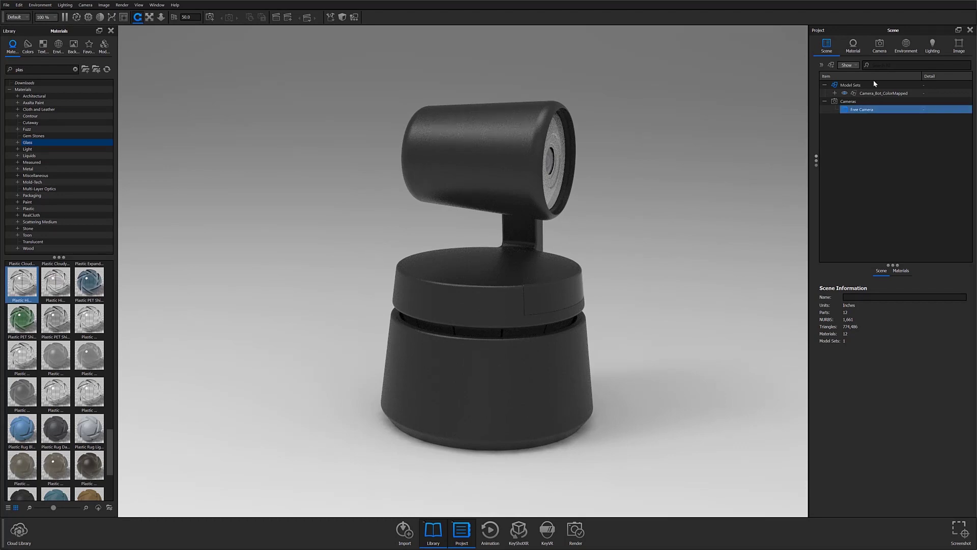
click(855, 44)
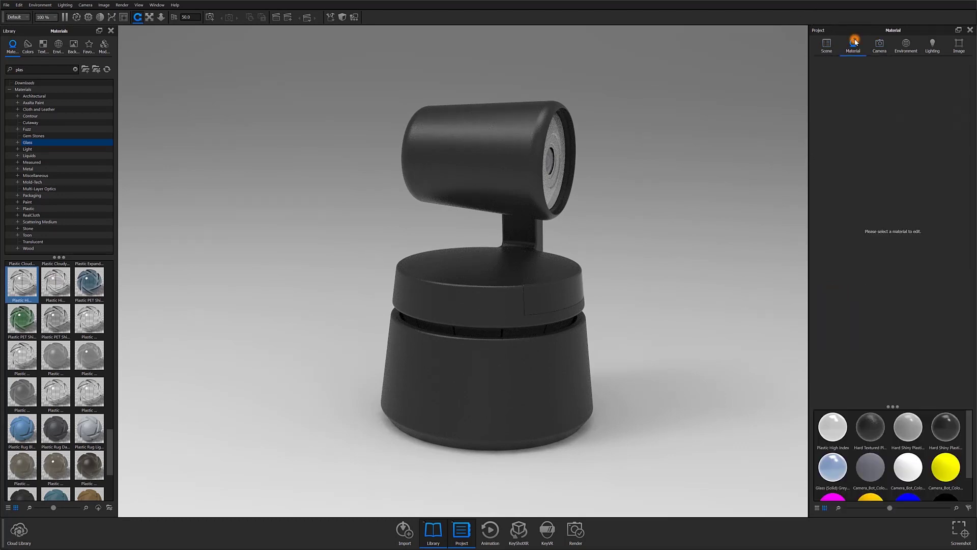
click(876, 439)
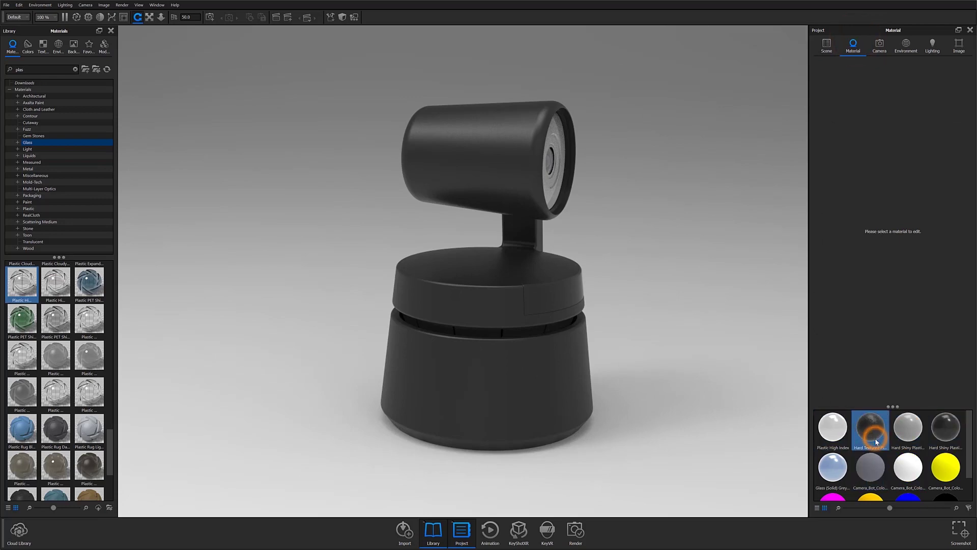
click(467, 386)
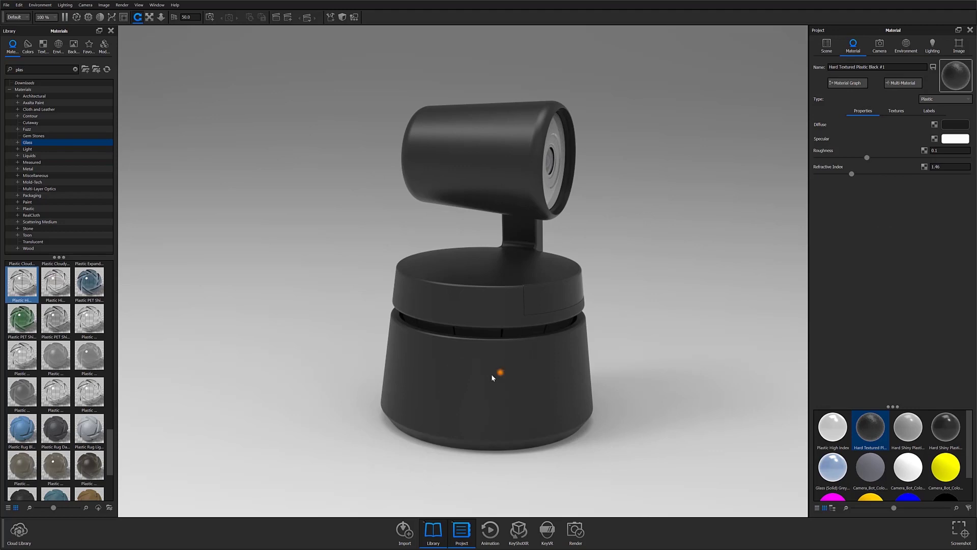
Open the lens centre's material directly from the model, followed by the base's Hard Textured Plastic Black material
drag(494, 374, 282, 352)
drag(563, 366, 601, 394)
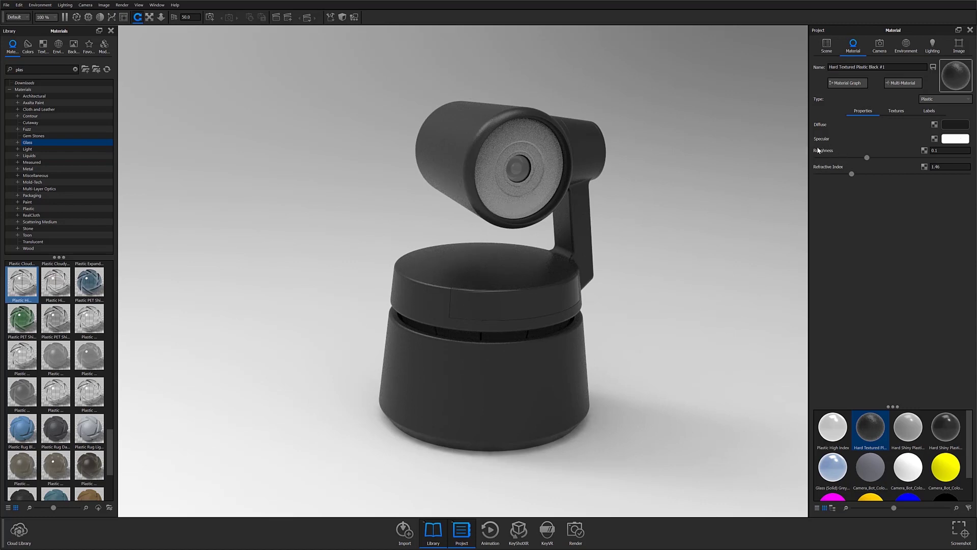
double_click(523, 167)
double_click(502, 361)
Review the available material types, textures and labels for the base's Hard Textured Plastic Black material
click(941, 100)
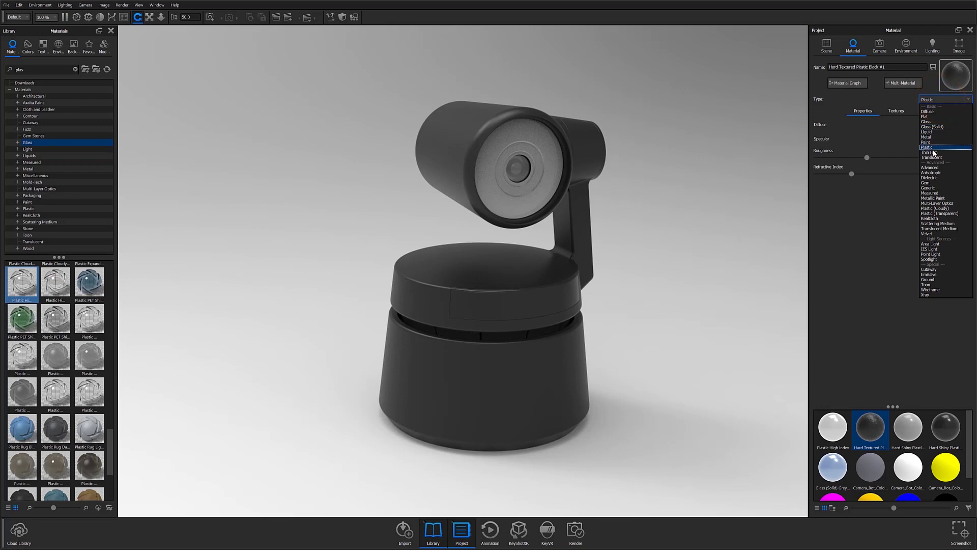
click(894, 249)
click(893, 110)
click(929, 110)
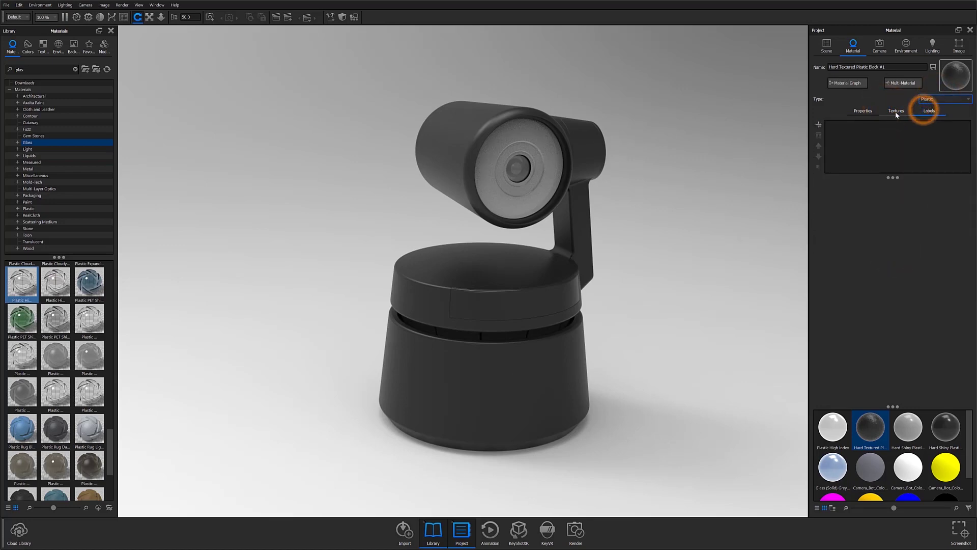
Examine the base plastic's bump texture, the kinds of label that can be added, and its diffuse, specular, roughness and refractive index properties
click(896, 111)
click(929, 112)
click(902, 112)
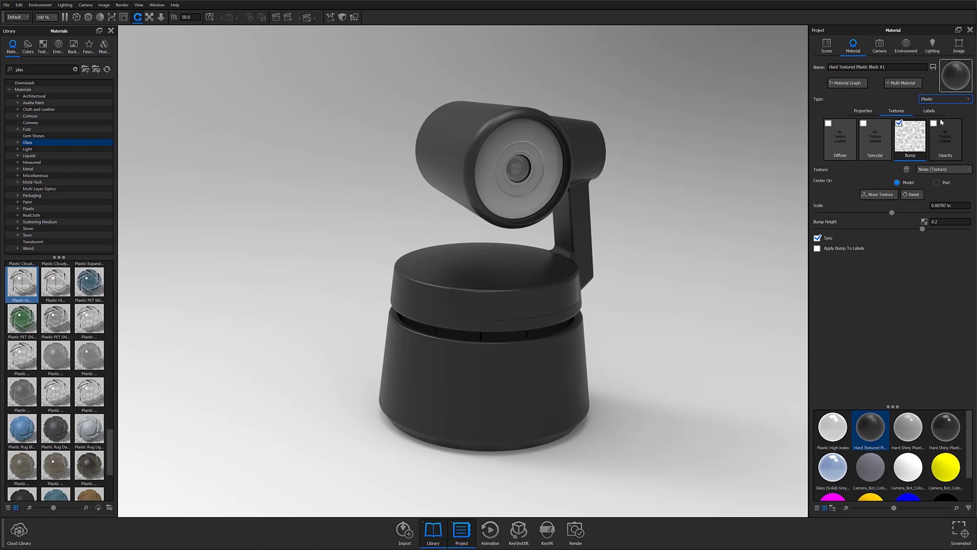
click(930, 110)
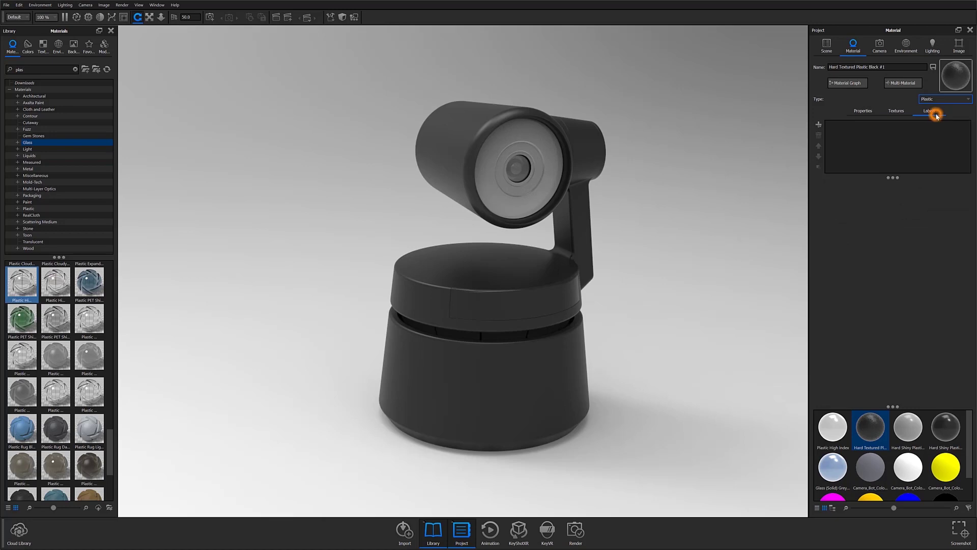
click(821, 124)
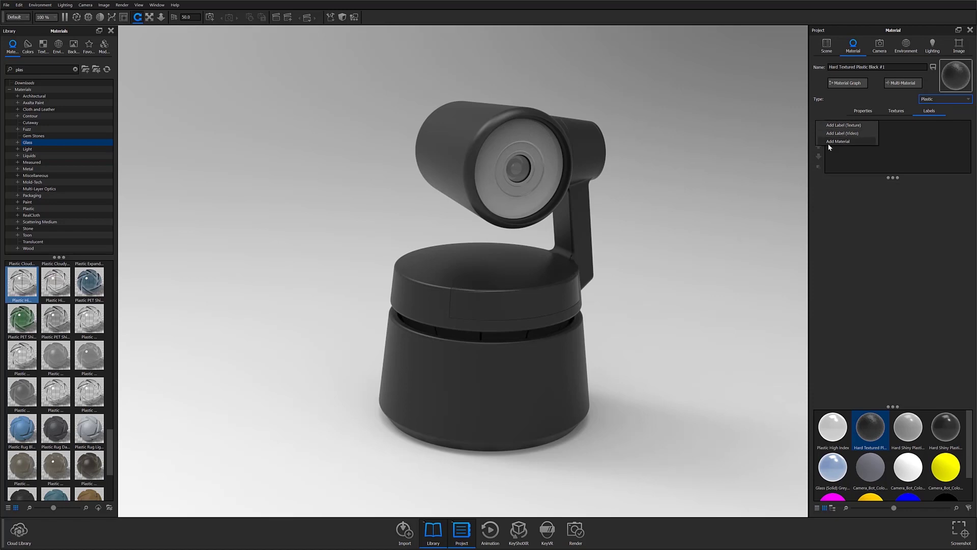
click(835, 194)
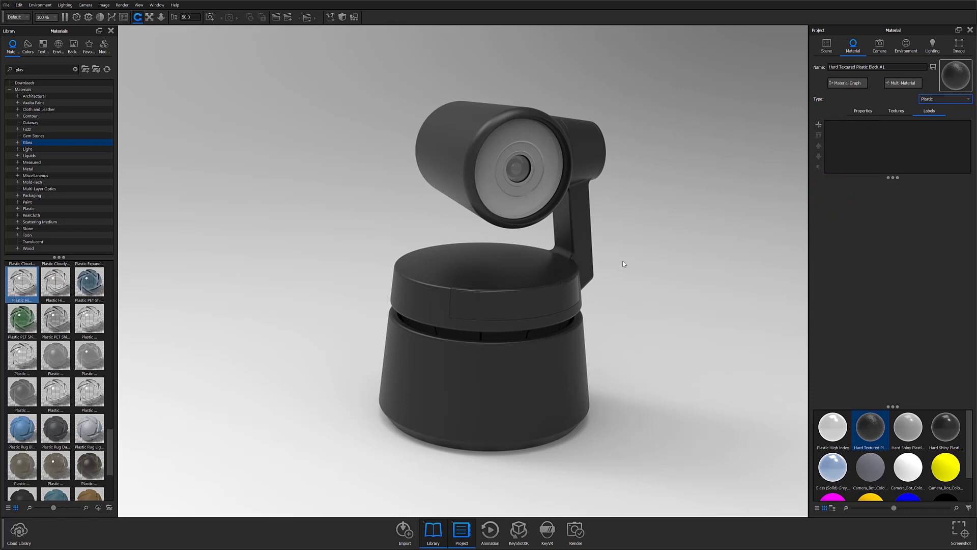
click(858, 116)
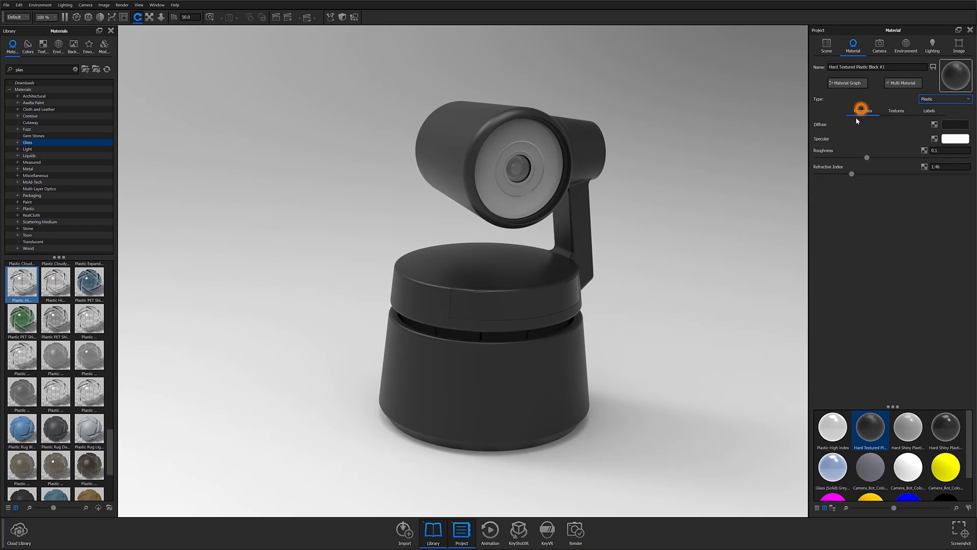
click(646, 404)
drag(746, 377, 586, 358)
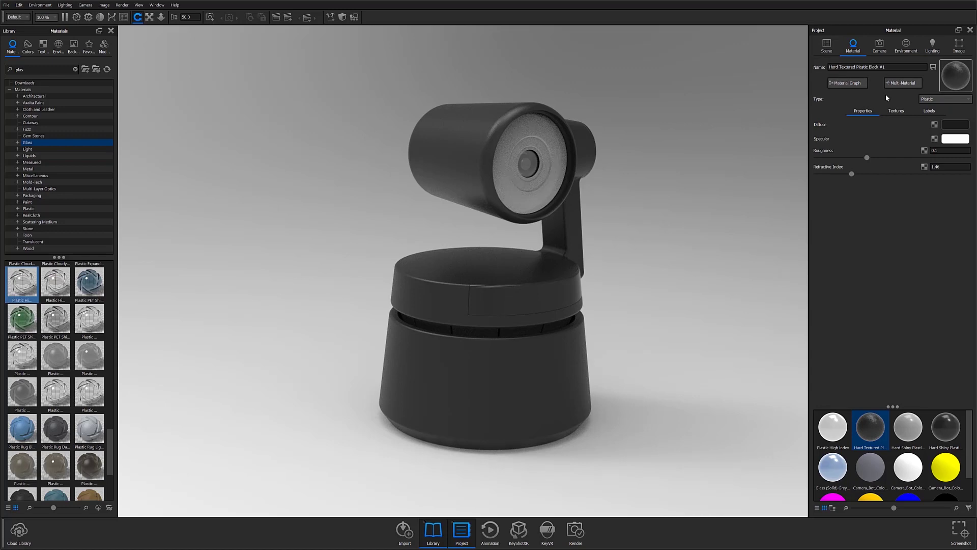
drag(702, 191, 671, 225)
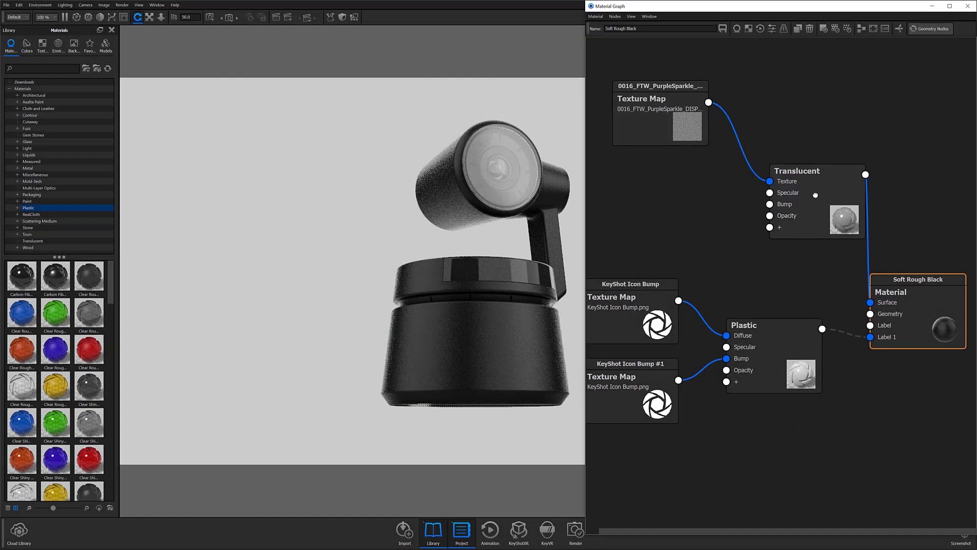
Add a Scratches texture to the Soft Rough Black graph and combine it with the PurpleSparkle map through Bump Add into the Translucent node's bump
drag(816, 195, 819, 187)
right_click(622, 200)
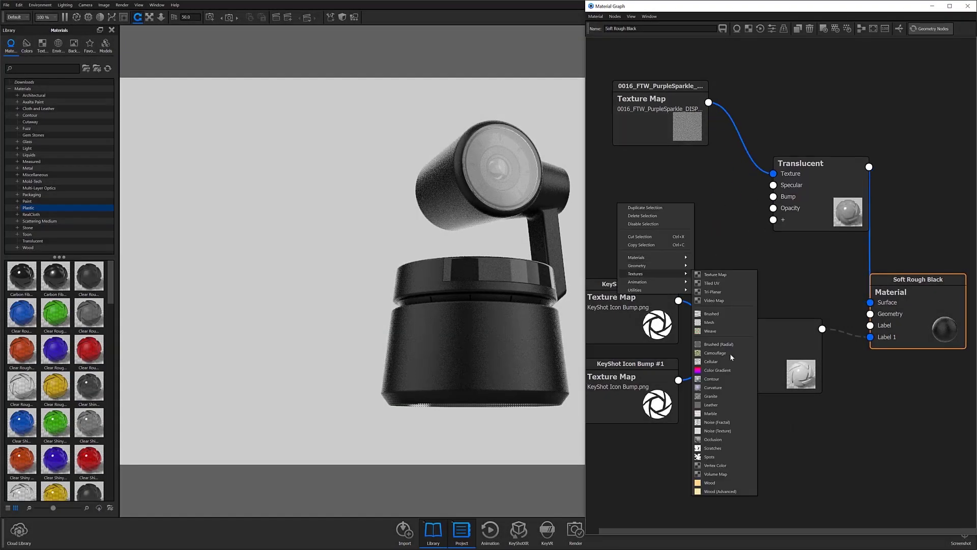
click(723, 443)
right_click(741, 137)
mouse_move(766, 162)
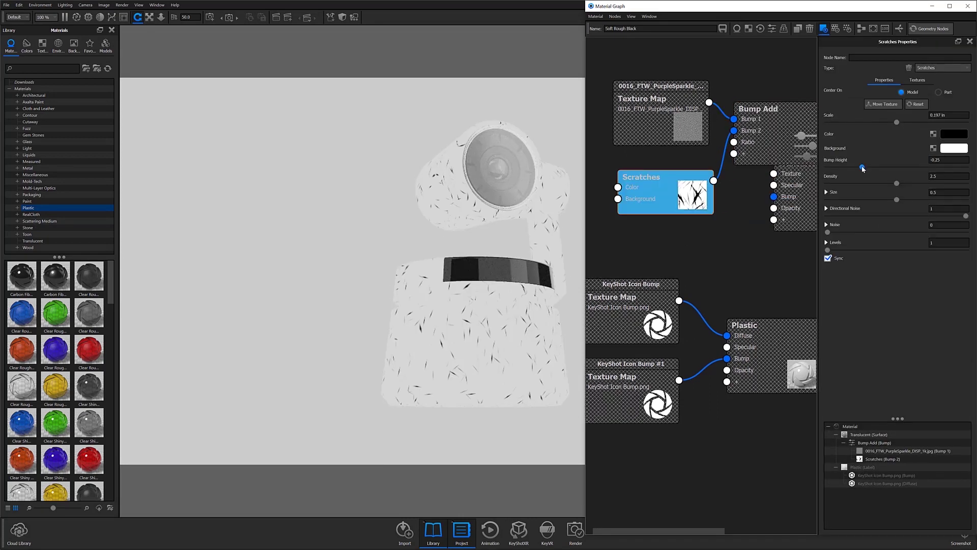
Set the Scratches texture's density to 3.77, scale to 0.302 in and size to 1
drag(897, 184, 931, 183)
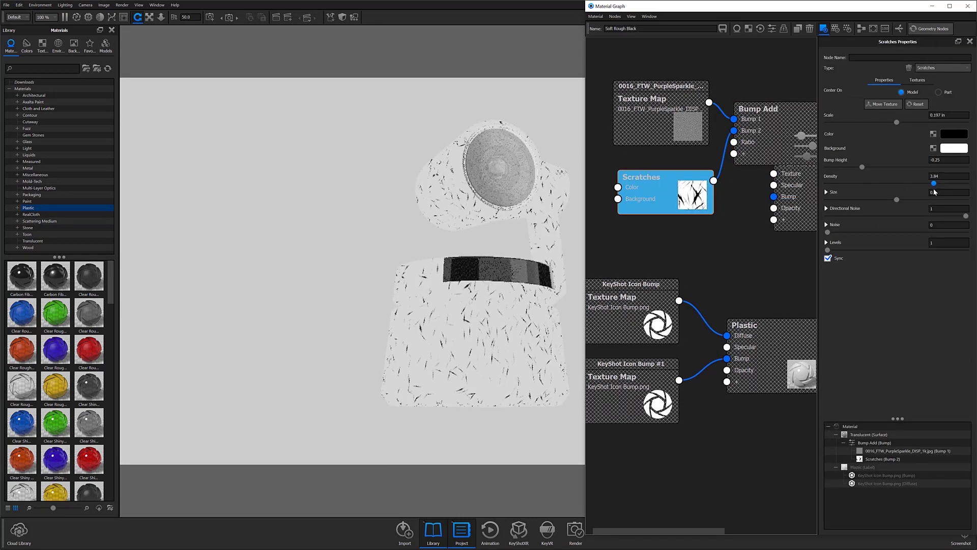
drag(897, 122, 934, 122)
drag(897, 200, 966, 199)
Reduce the Scratches texture's directional noise and raise its bump height
click(826, 193)
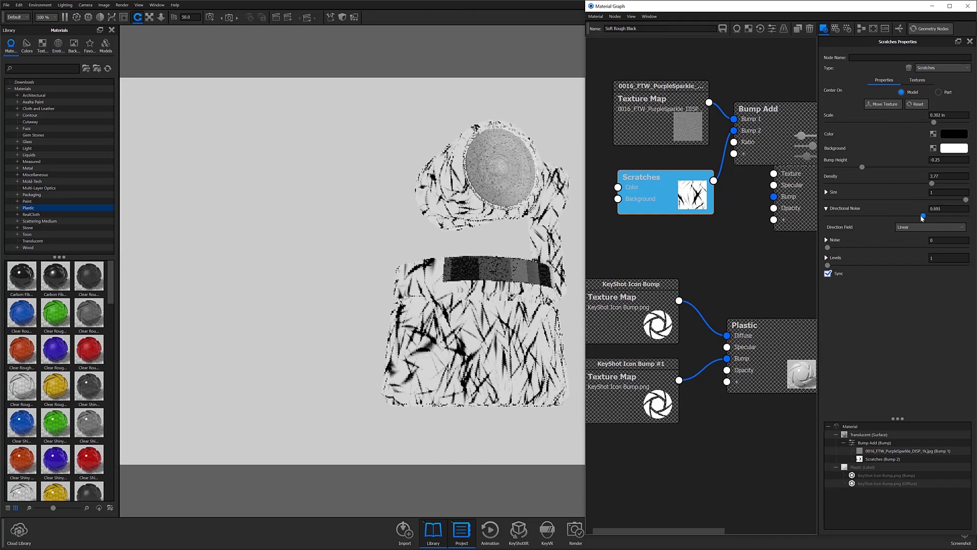
click(826, 245)
mouse_move(941, 217)
mouse_down()
mouse_move(893, 217)
mouse_move(945, 234)
mouse_up()
drag(862, 166, 895, 168)
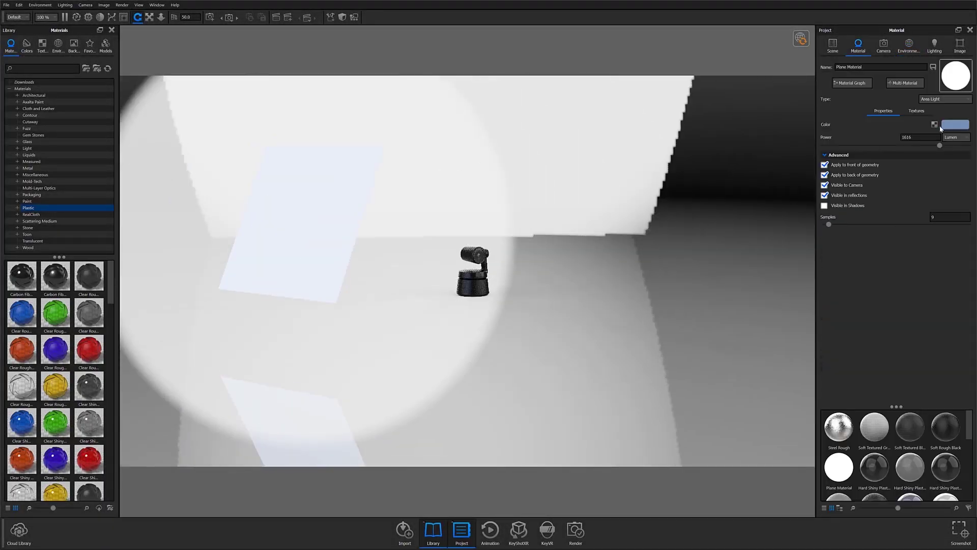
Give the Plane Material area light a warmer colour temperature of about 4981 K, switch its power unit to Watt and reduce the power
click(955, 125)
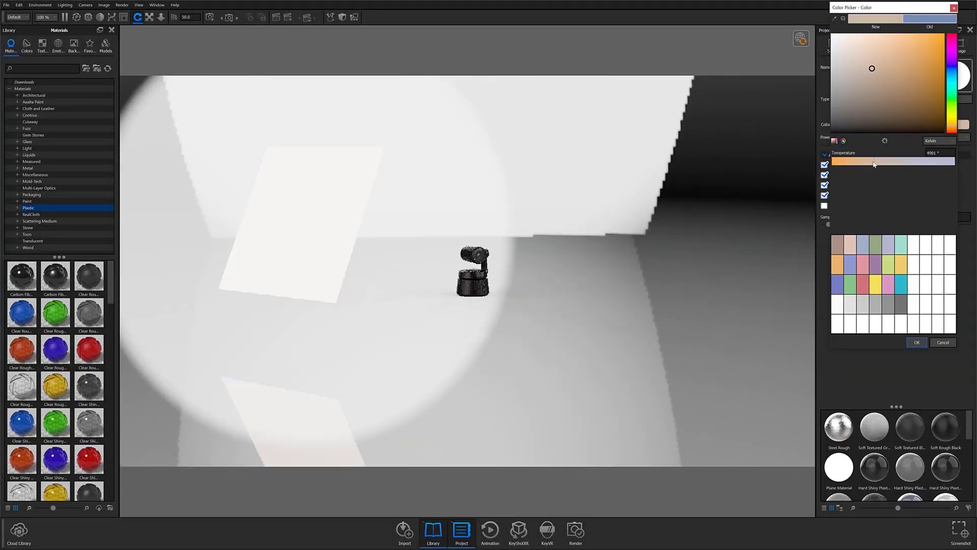
click(937, 319)
click(956, 137)
click(942, 148)
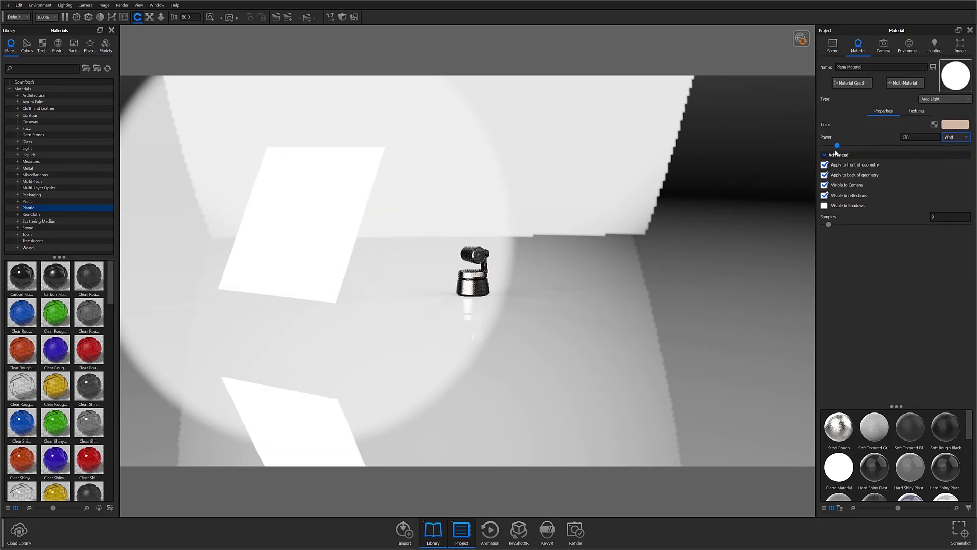
drag(941, 146, 825, 147)
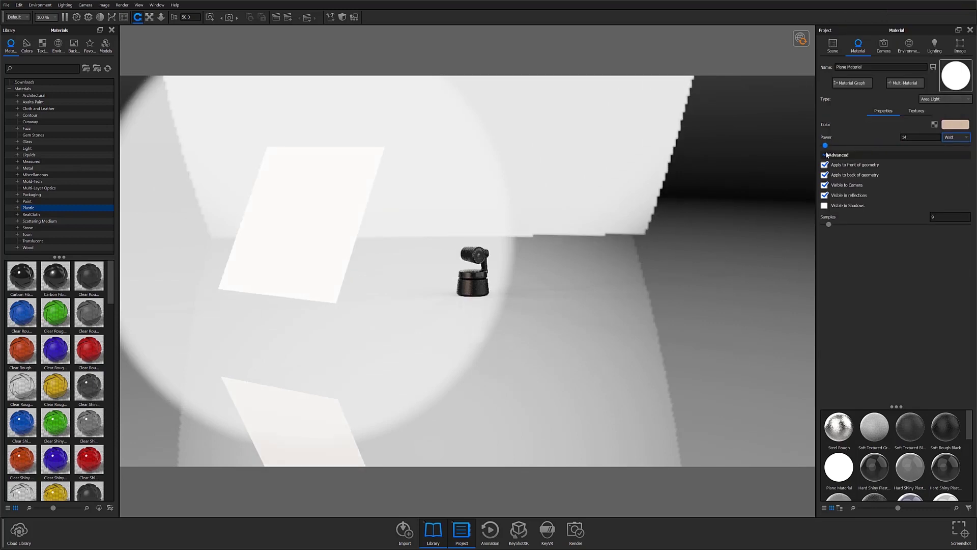
click(891, 145)
Frame the camera bot closely and change Environment 2's background from the lighting environment to a solid colour
drag(408, 219, 505, 276)
scroll(506, 276, up, 10)
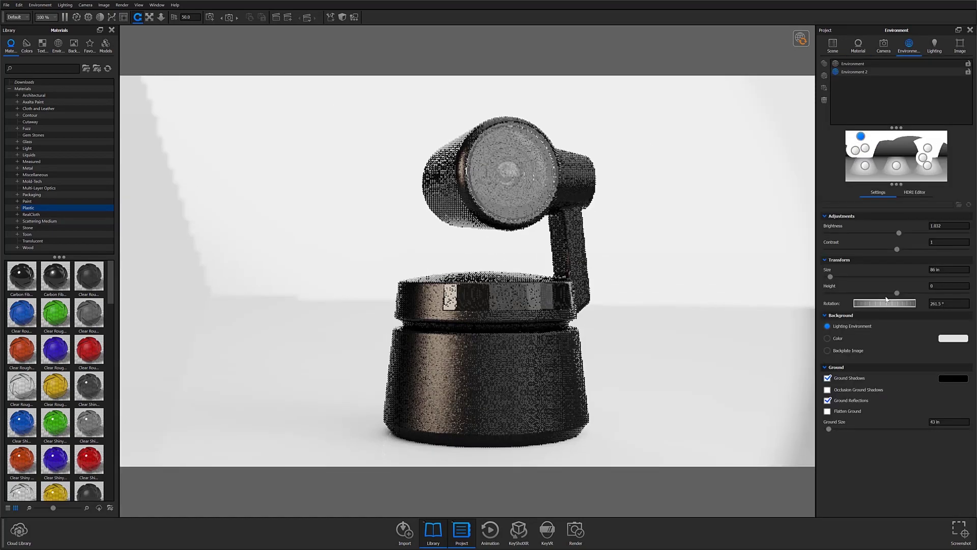
click(827, 338)
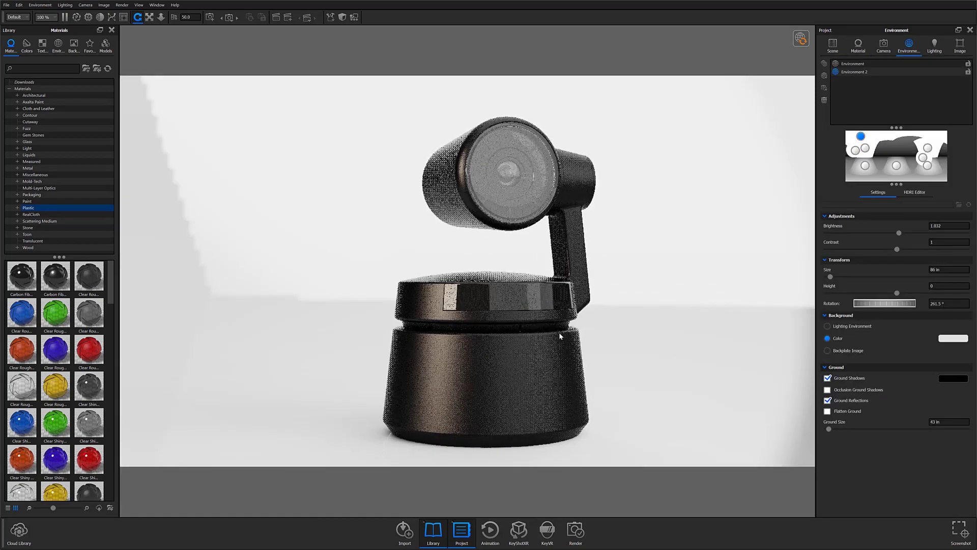